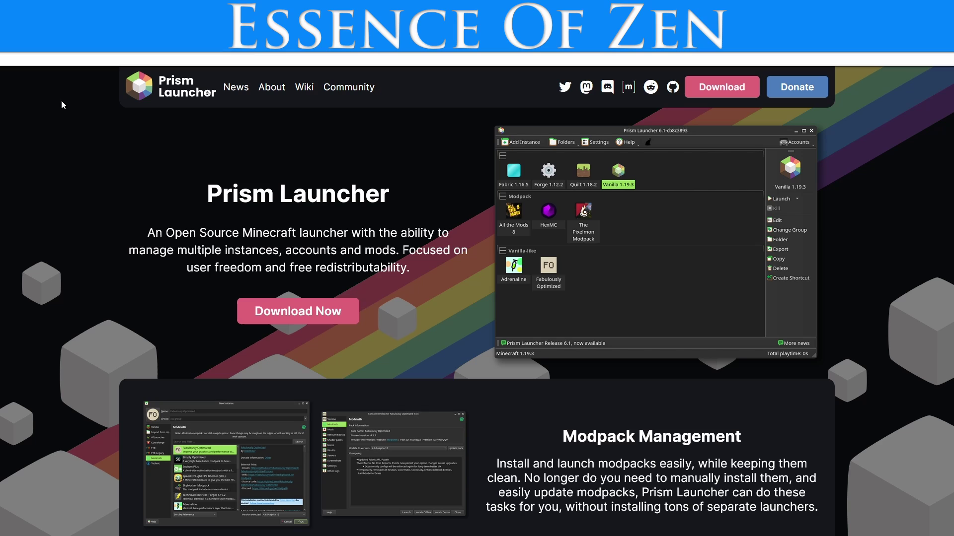
Open the Prism Launcher download page and bring up the Windows installer options.
left_click(336, 326)
scroll(473, 270, "down", 1)
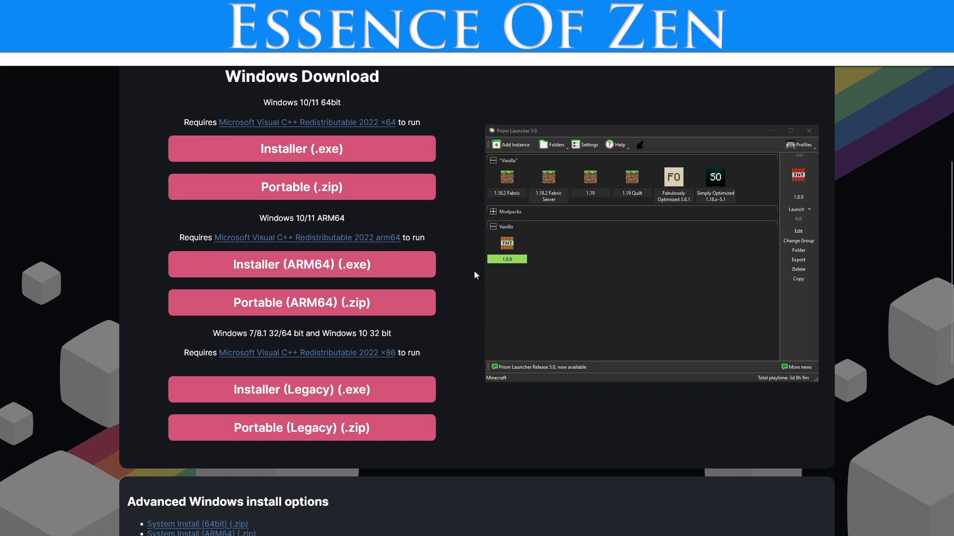
scroll(474, 271, "up", 1)
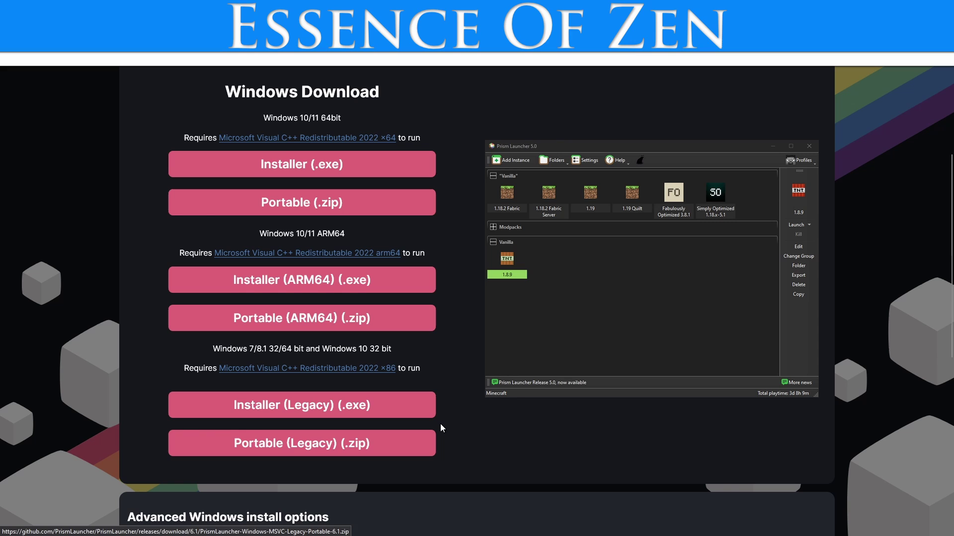
scroll(440, 427, "up", 1)
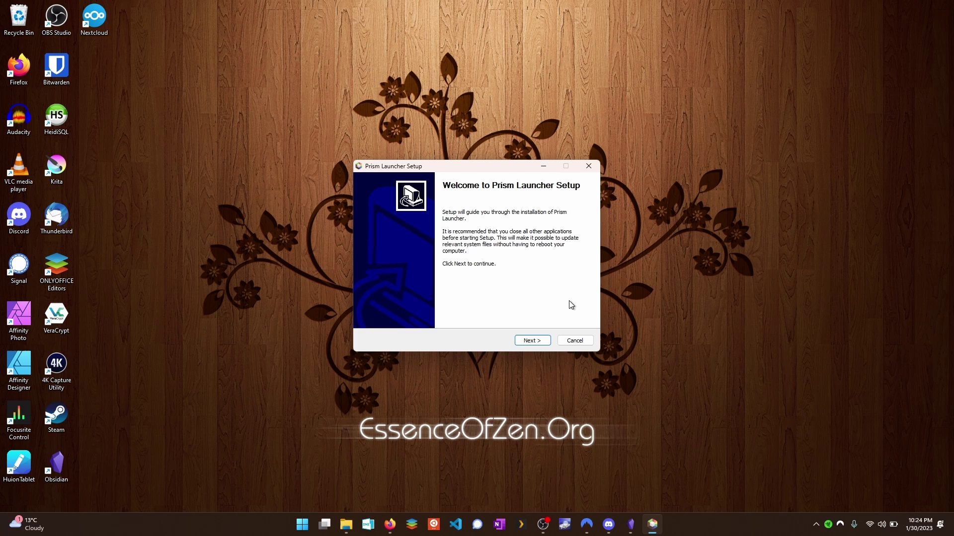
Install Prism Launcher with the default components and destination folder, and finish setup with Run Prism Launcher enabled.
left_click(538, 343)
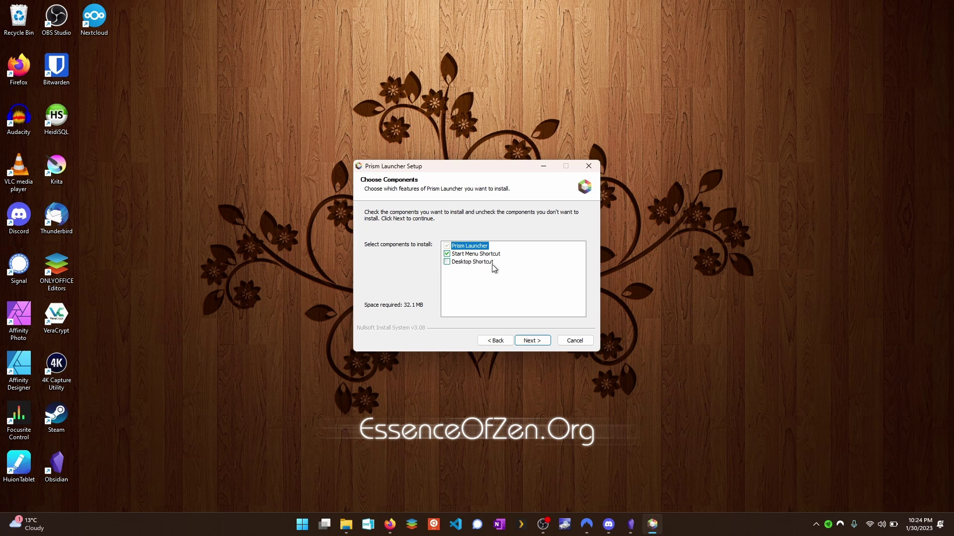
left_click(531, 341)
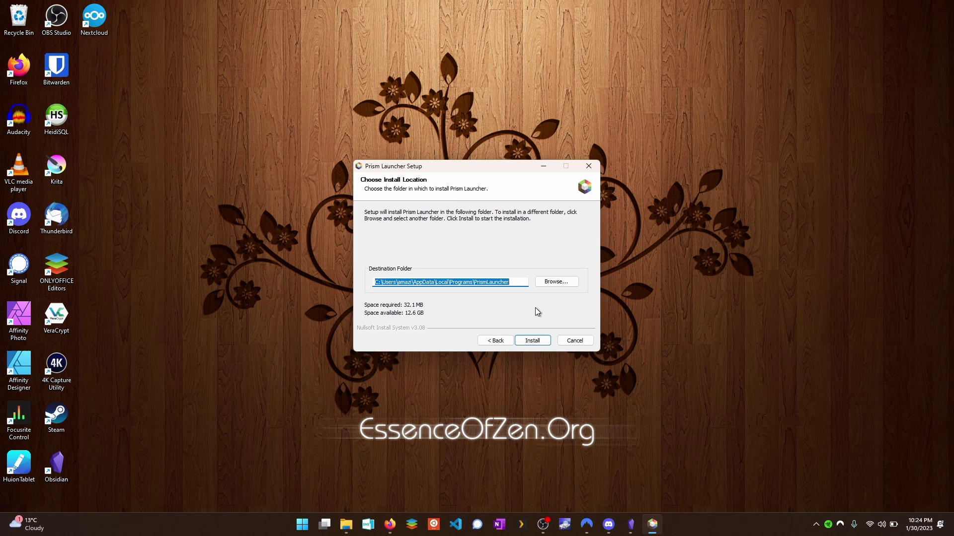
left_click(539, 343)
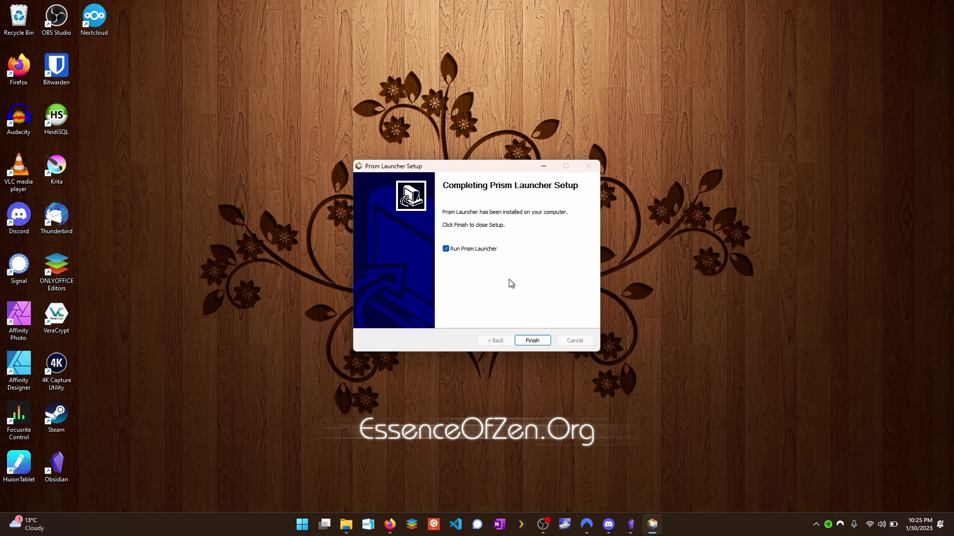
left_click(517, 341)
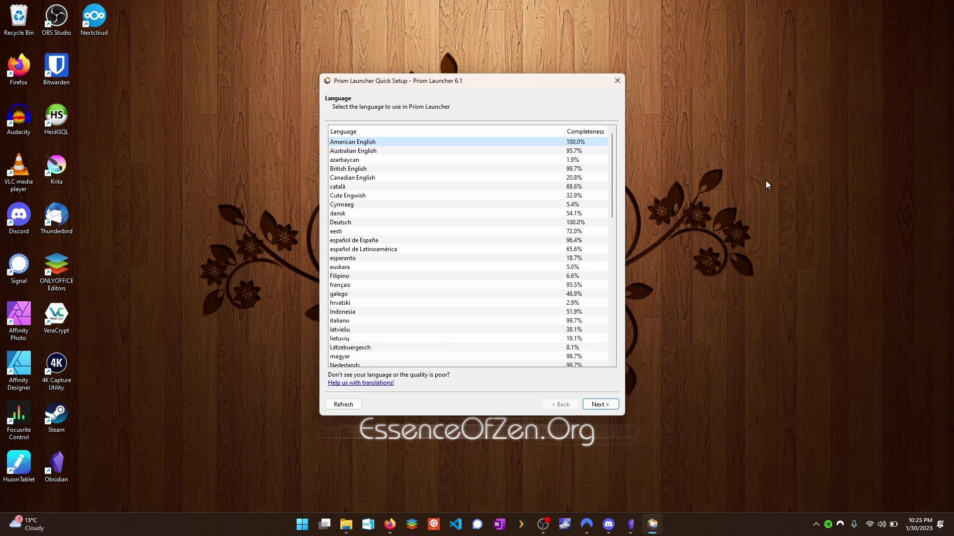
Complete the quick setup with American English, 512 MiB minimum and 4096 MiB maximum memory, checking the computer's memory in Task Manager before finishing.
left_click(617, 405)
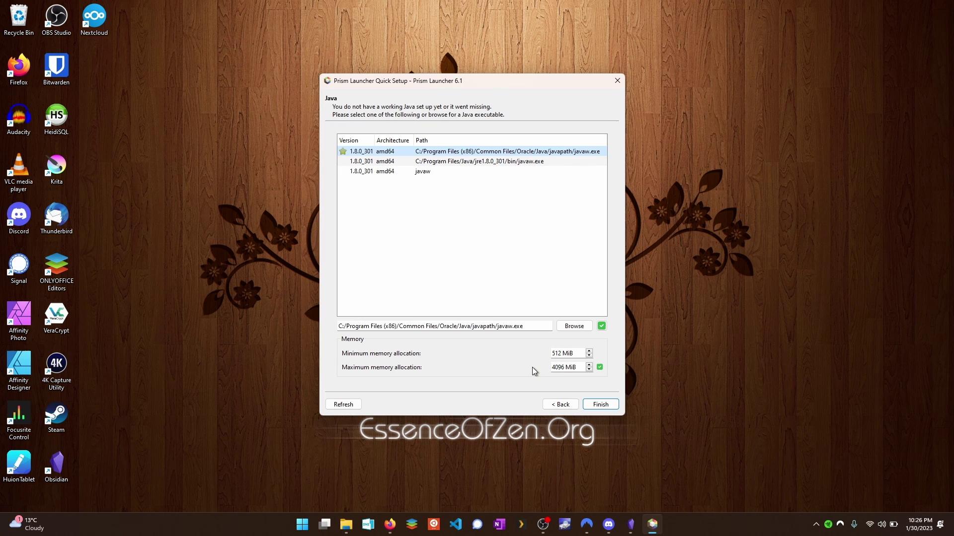
key("ctrl+shift+Escape")
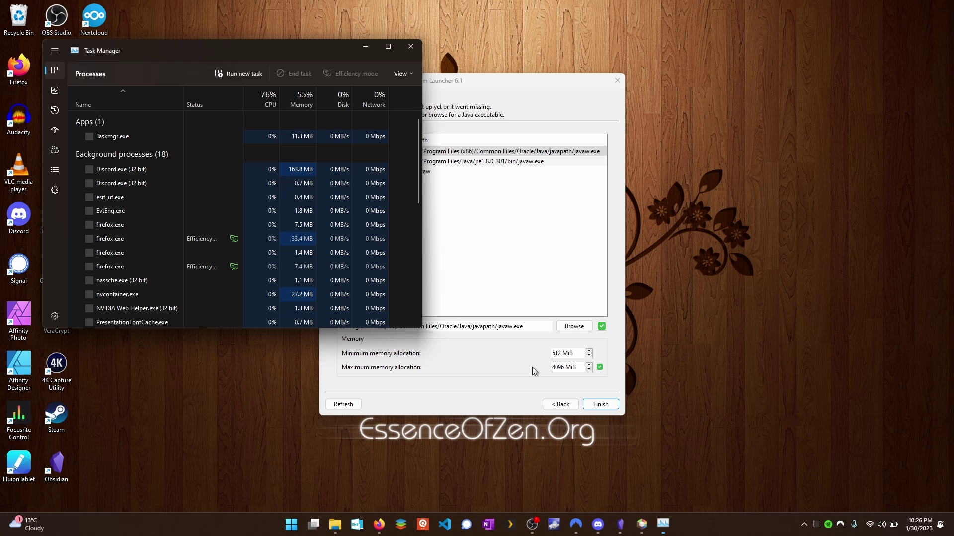
left_click(56, 89)
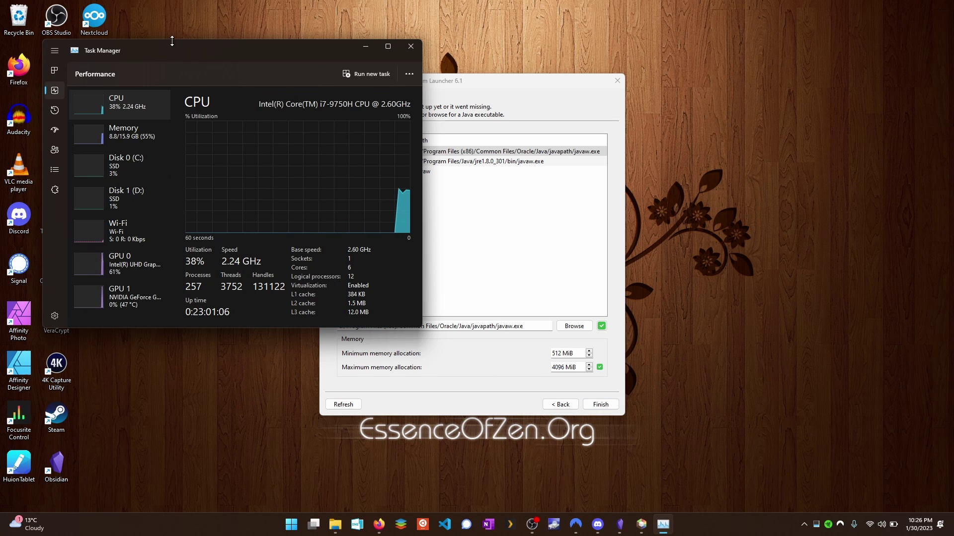
left_click(142, 136)
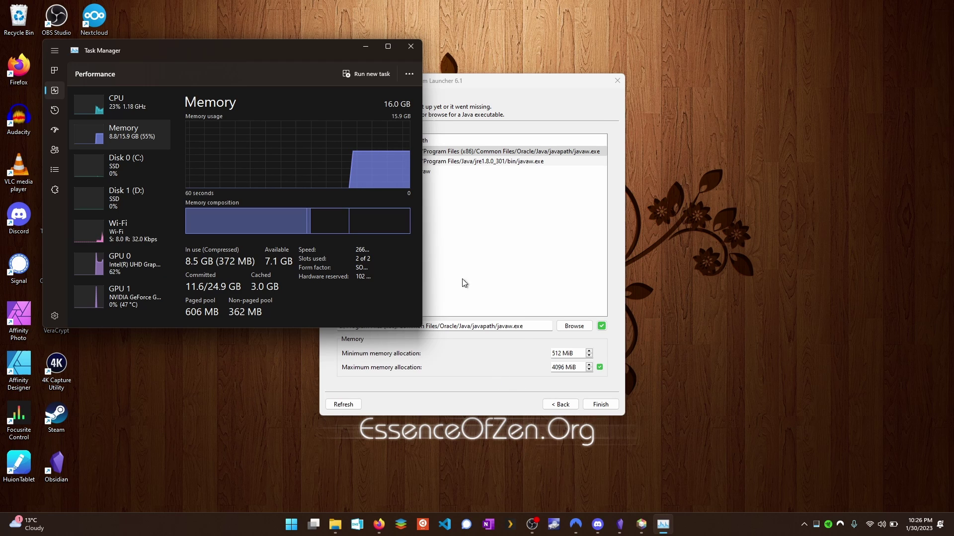
left_click(368, 49)
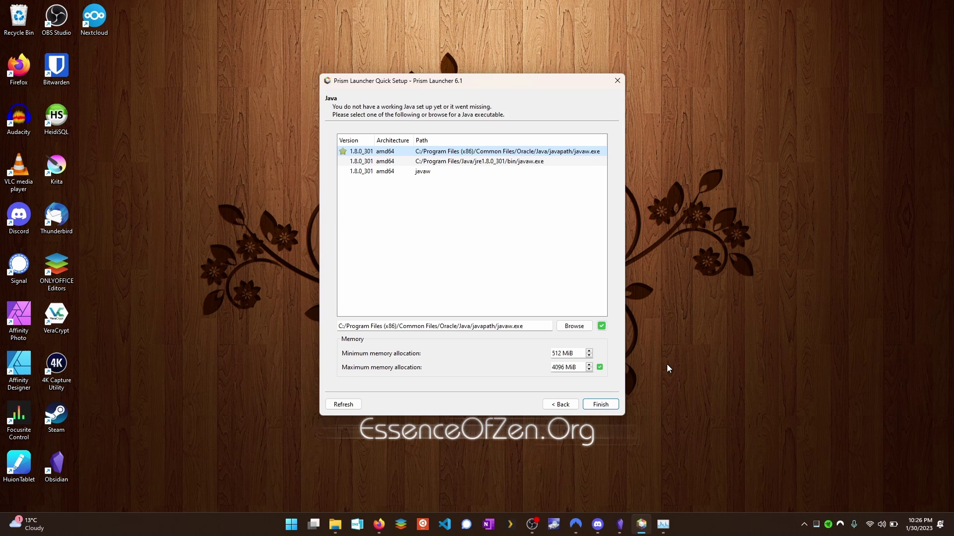
left_click(611, 409)
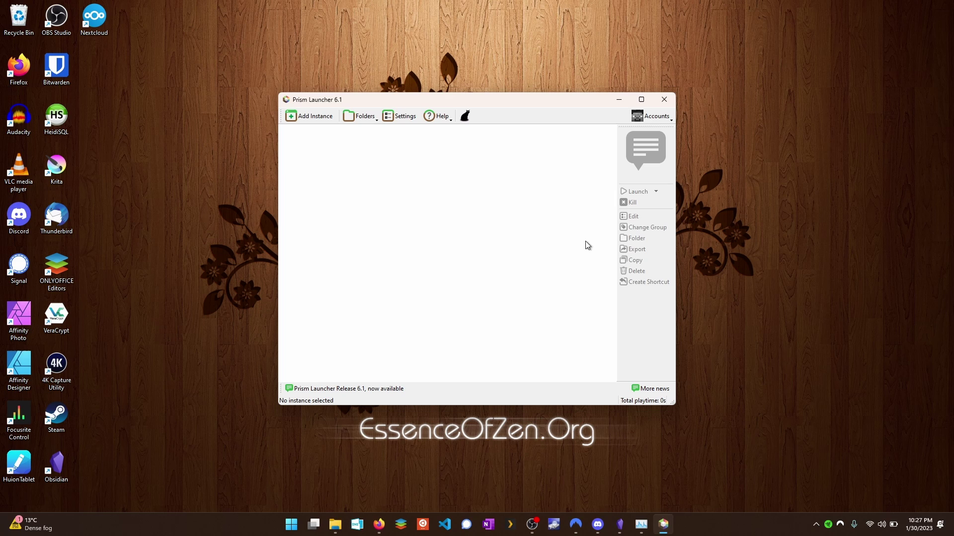
Add a Microsoft account to the launcher using the sign-in code, and close the account settings.
left_click(666, 119)
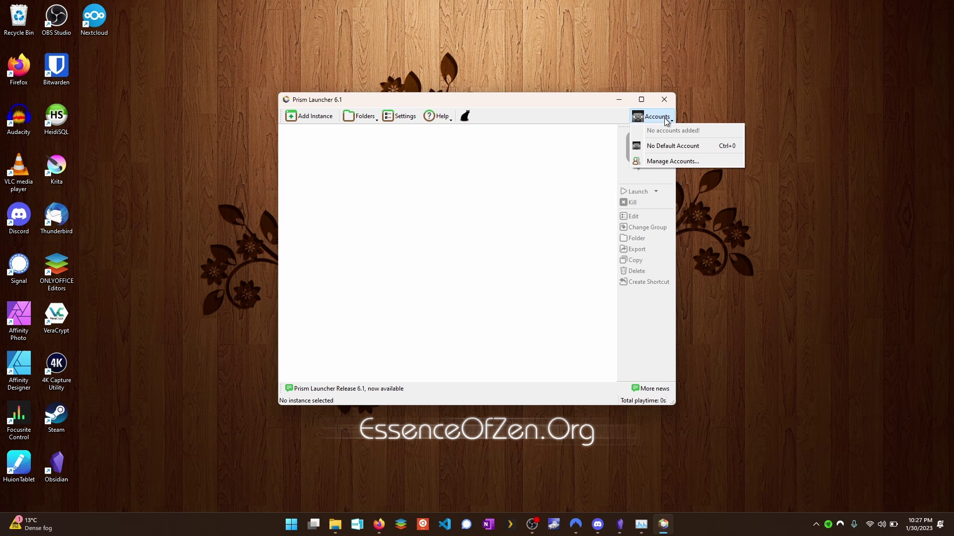
left_click(669, 160)
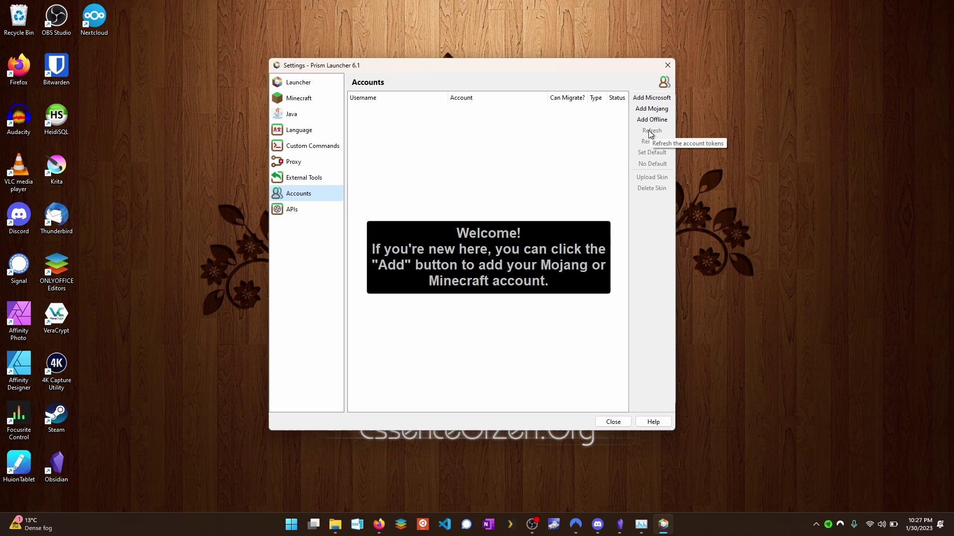
left_click(655, 98)
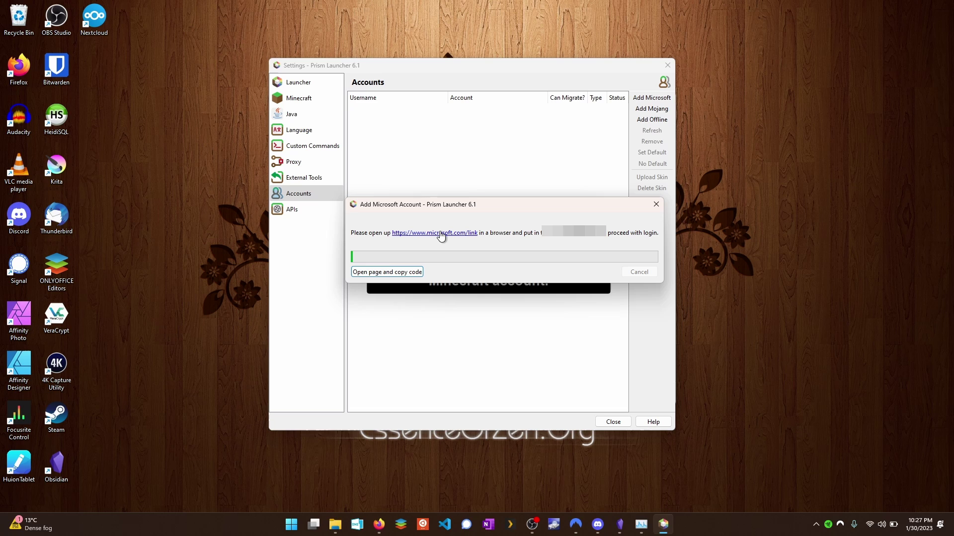
double_click(584, 238)
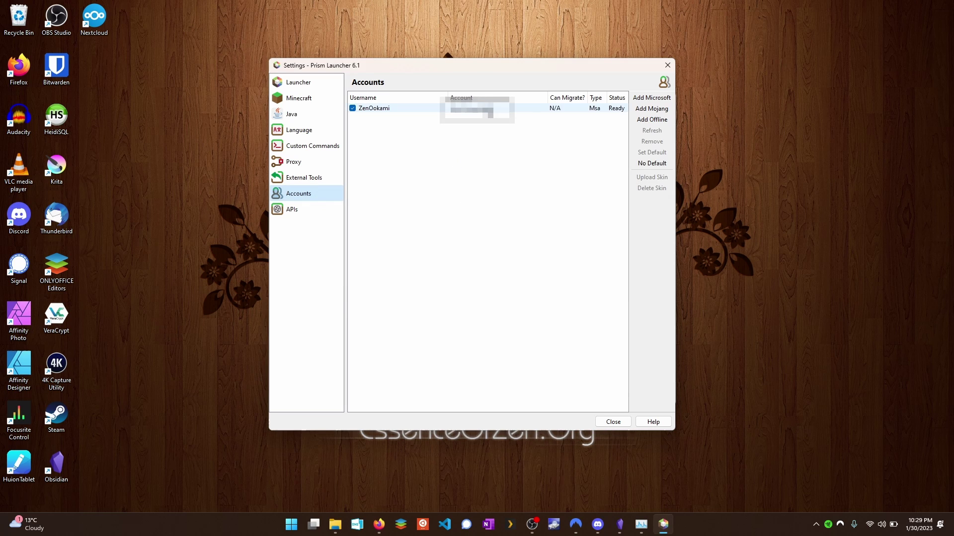
left_click(669, 67)
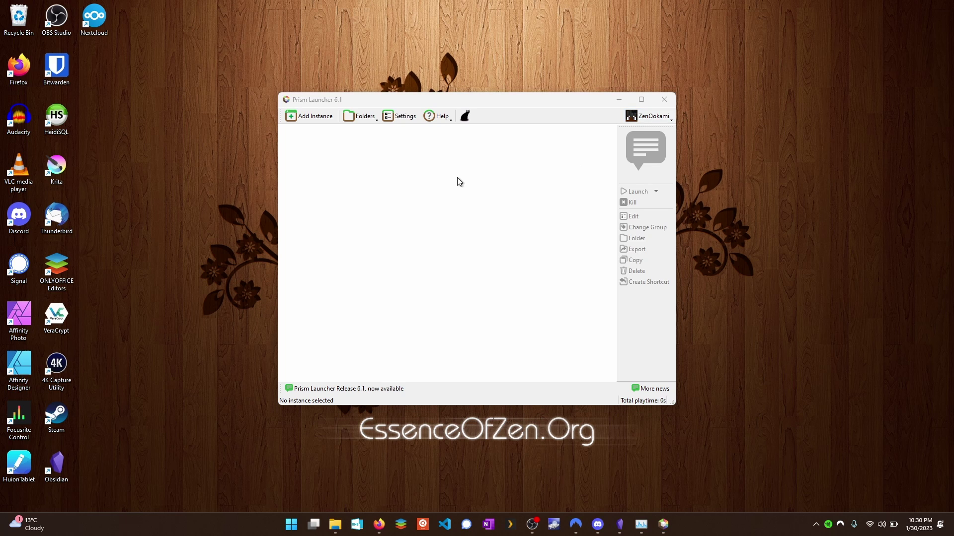
Start a new instance, search the FTB modpacks for "Direwolf" and select FTB Presents Direwolf20 1.18.
left_click(315, 119)
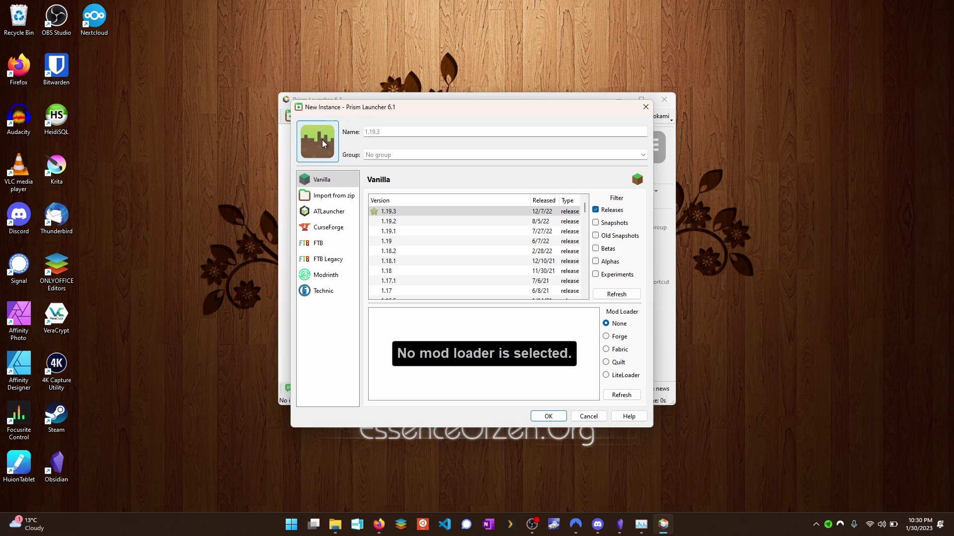
left_click(336, 240)
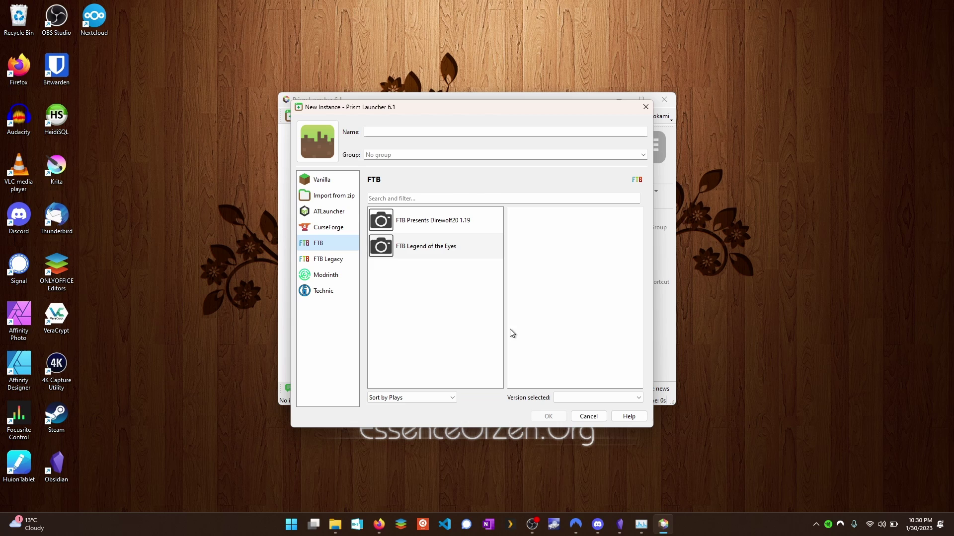
left_click(457, 197)
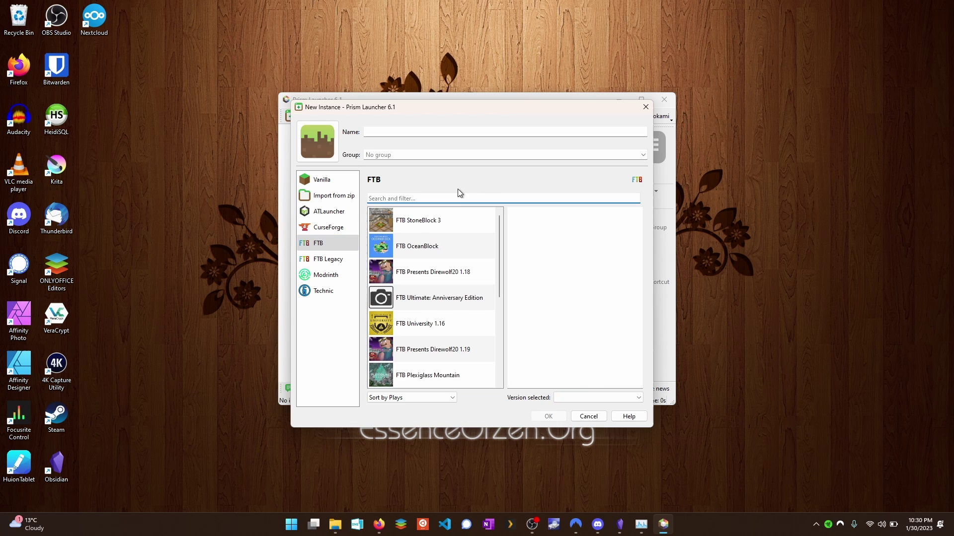
type("Direwolf")
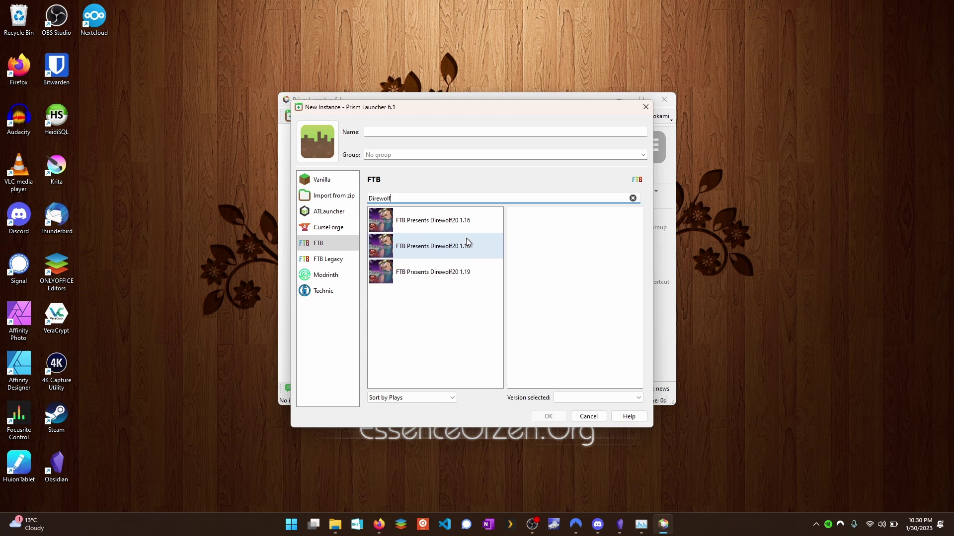
left_click(468, 245)
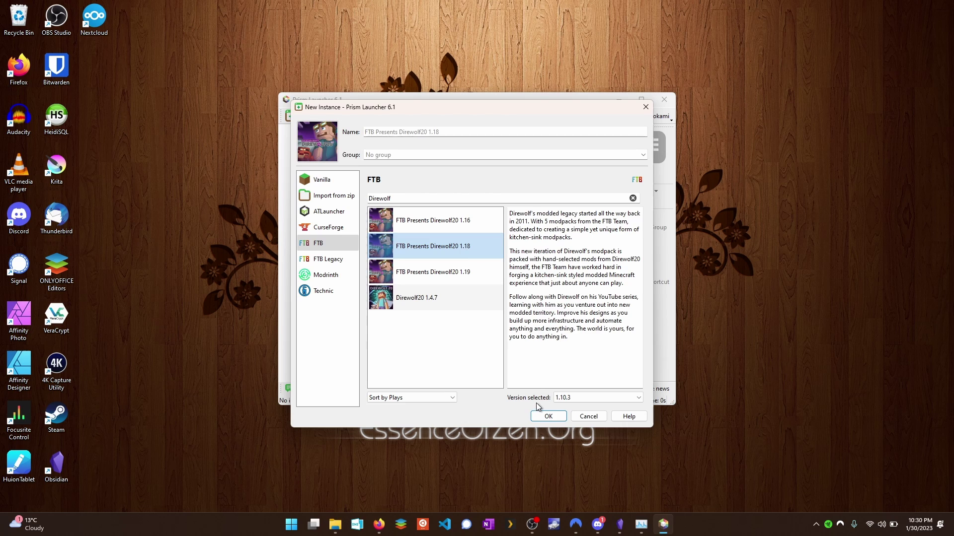
Set the modpack version to 1.10.3 and create the instance, accepting the manually downloaded NastyMobs-1.18.2-1.0.10.jar.
left_click(587, 396)
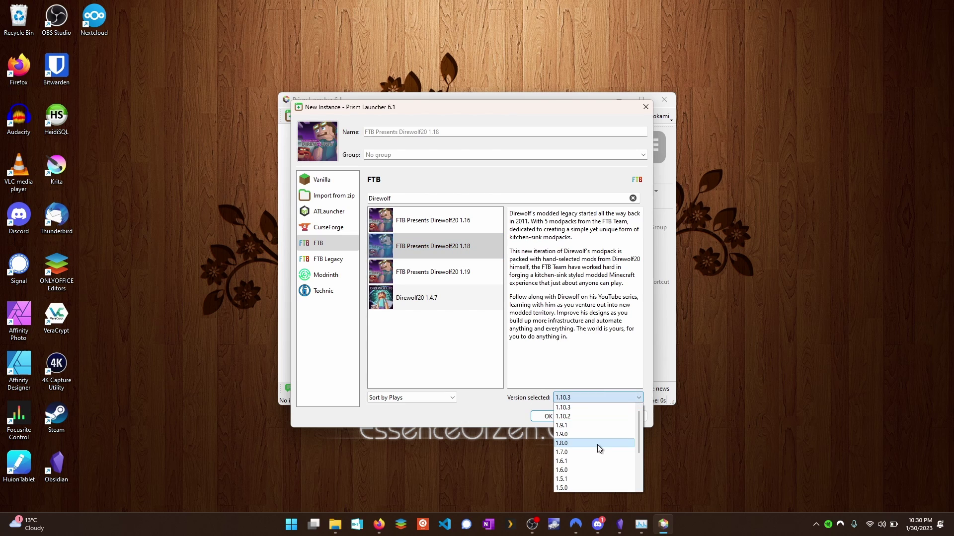
left_click(583, 407)
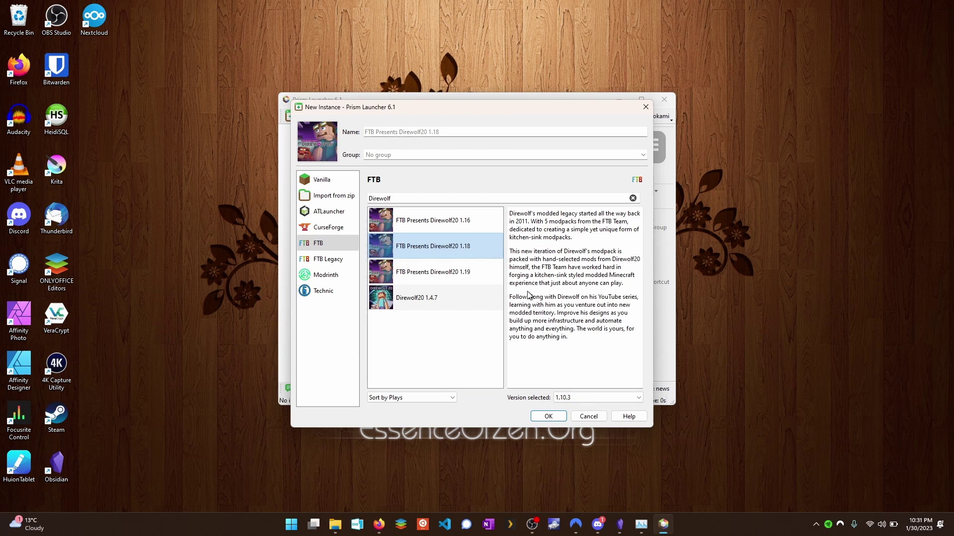
left_click(548, 416)
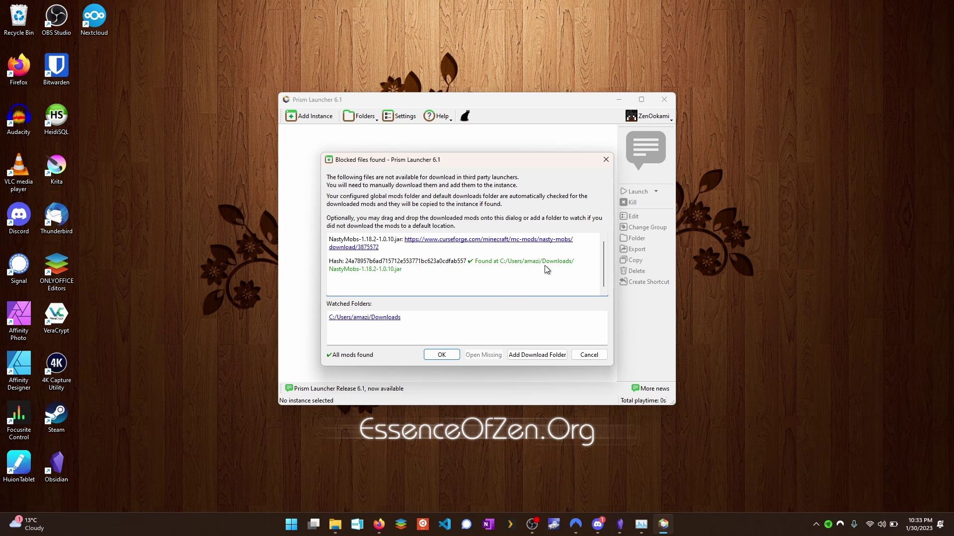
left_click(454, 354)
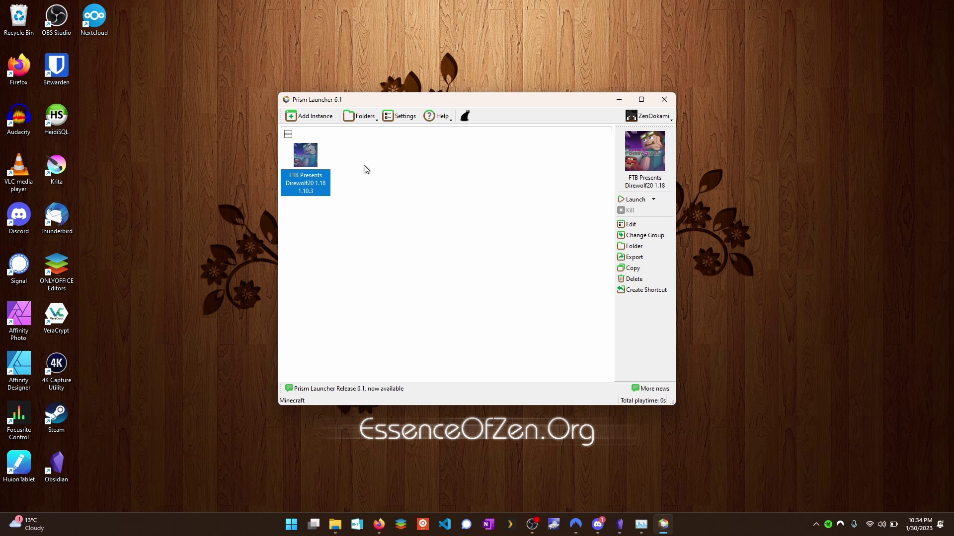
Launch the FTB Presents Direwolf20 1.18 instance and examine its Minecraft log for the required Java version.
double_click(309, 161)
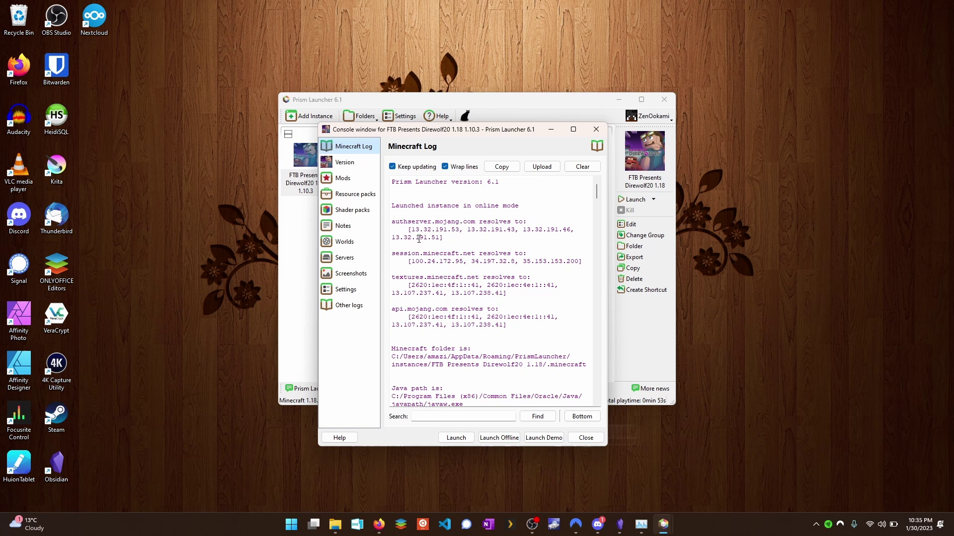
scroll(546, 318, "down", 10)
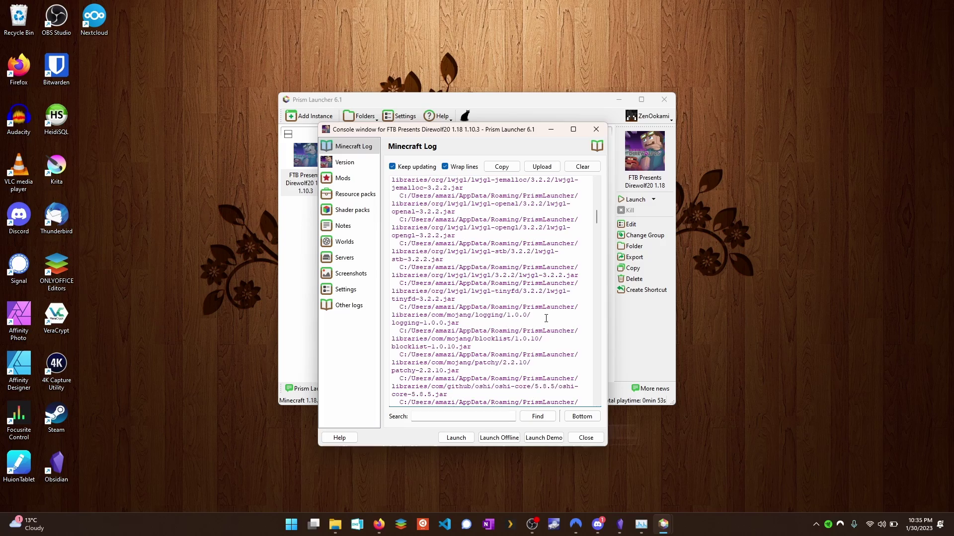
scroll(546, 318, "down", 15)
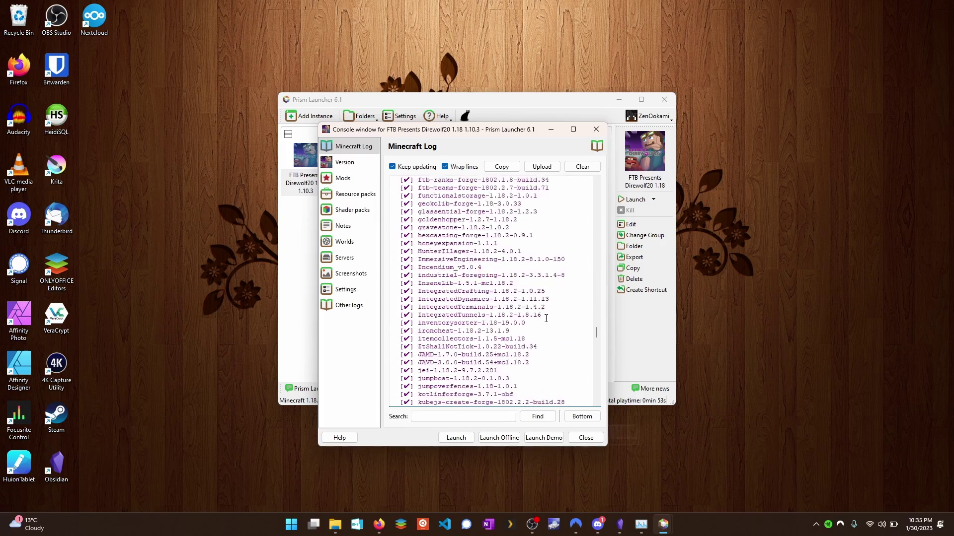
scroll(546, 319, "up", 15)
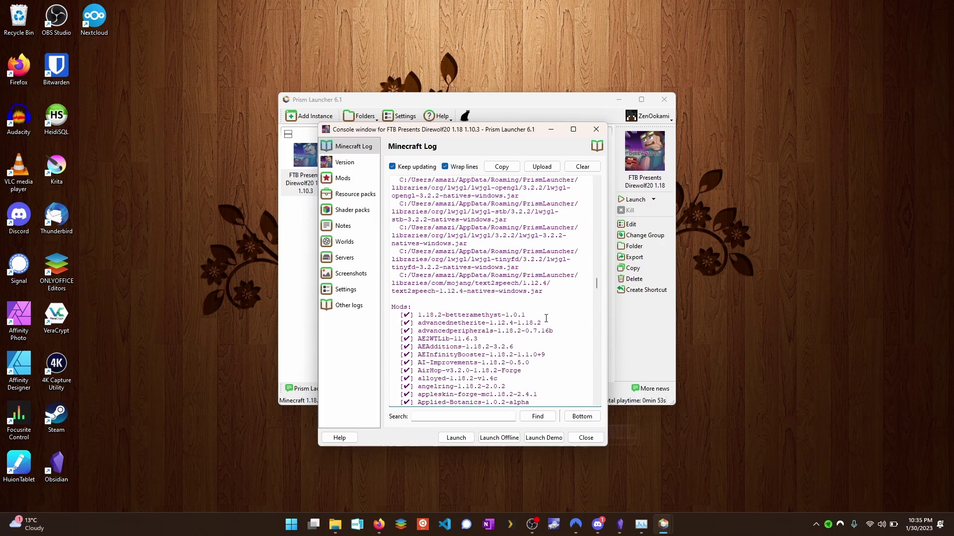
scroll(546, 318, "down", 20)
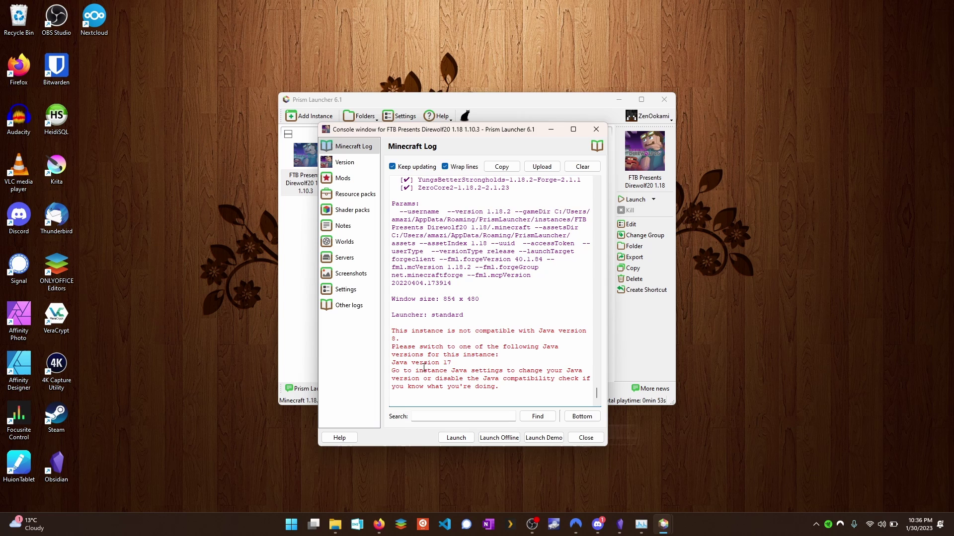
triple_click(422, 363)
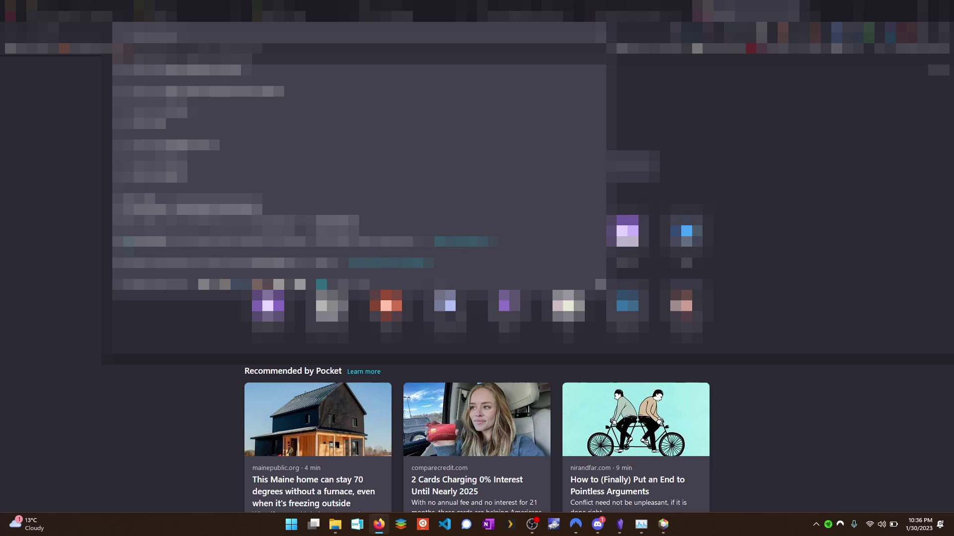
Switch to Firefox, search the web for "download java 17" and open Oracle's Java SE 17 Archive Downloads page.
key("Escape")
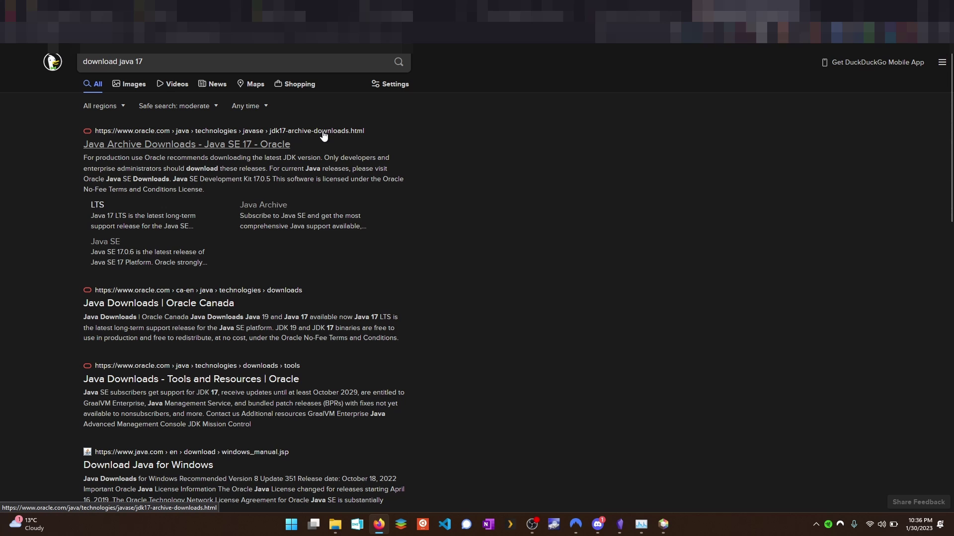
left_click(244, 146)
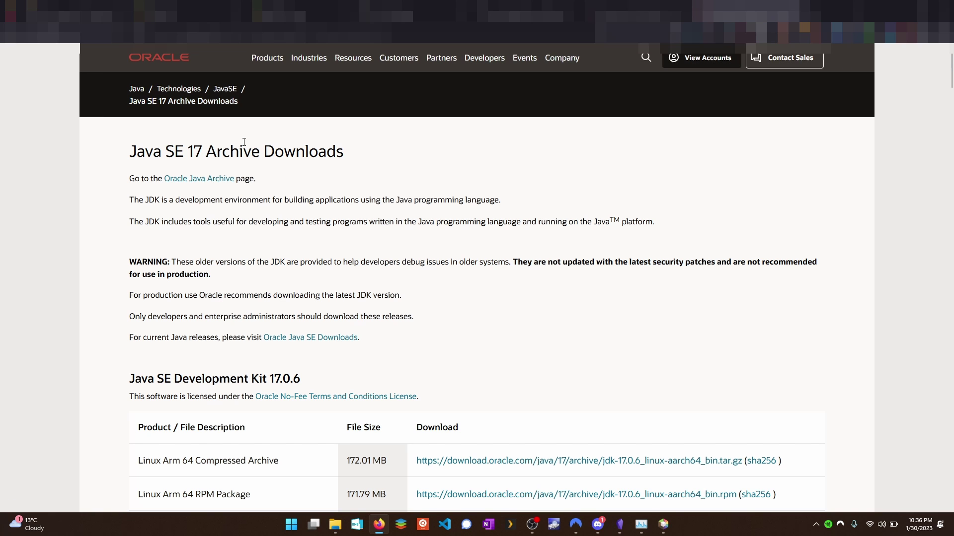
Download the Windows x64 Installer of Java SE Development Kit 17.0.6, saving it as jdk-17.0.6_windows-x64_bin.exe.
scroll(564, 296, "down", 3)
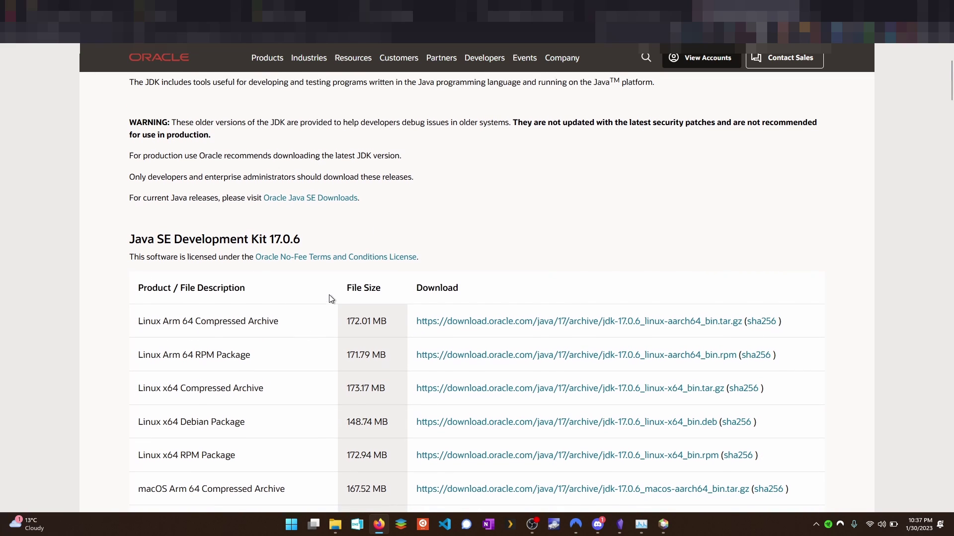
scroll(329, 294, "down", 1)
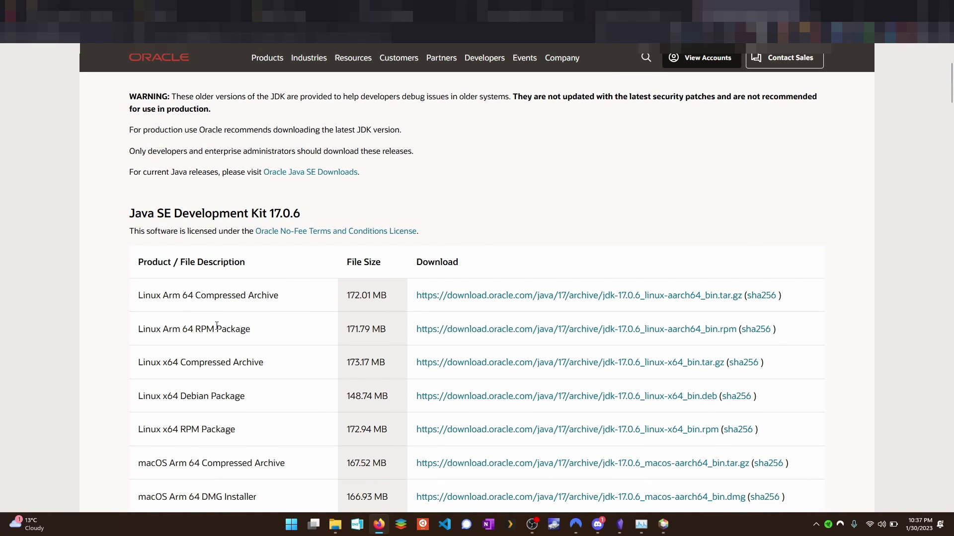
scroll(217, 327, "down", 1)
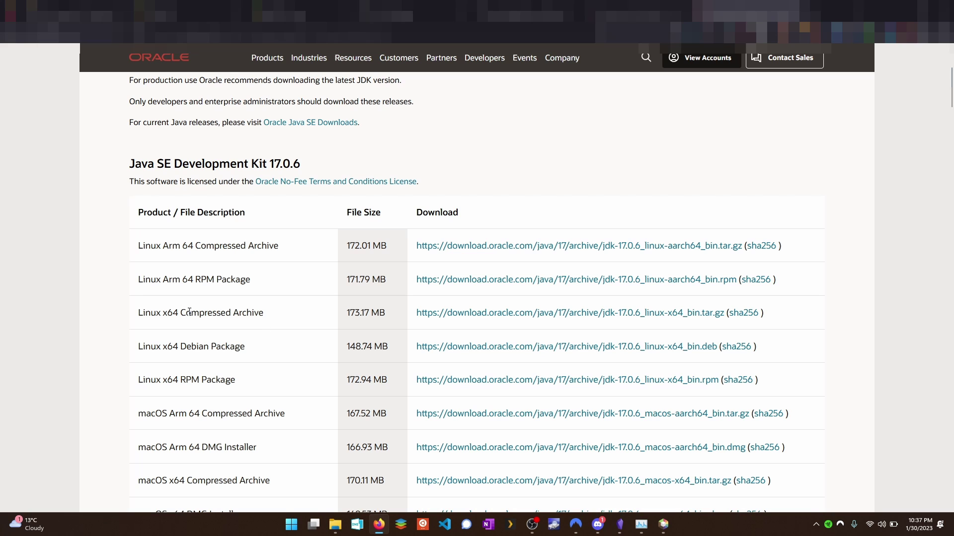
scroll(154, 314, "down", 5)
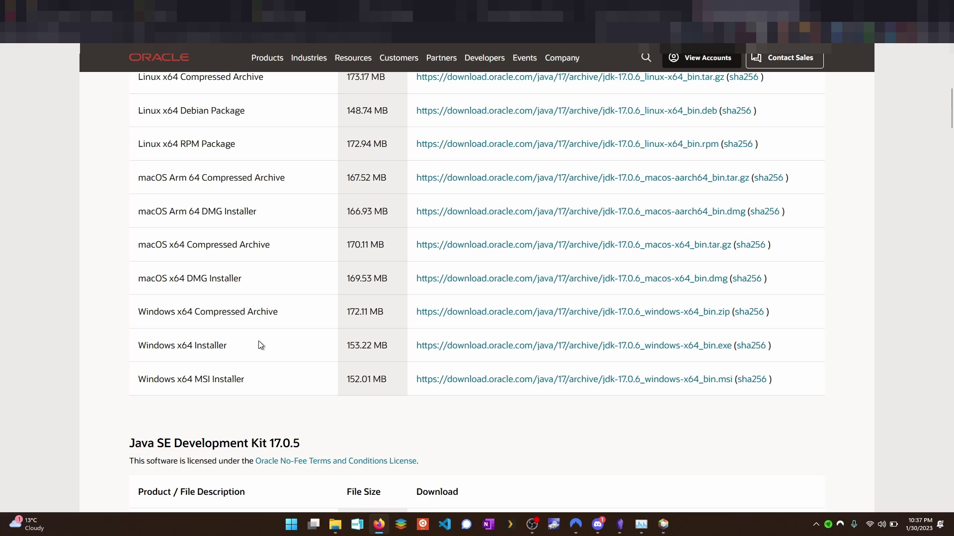
double_click(185, 379)
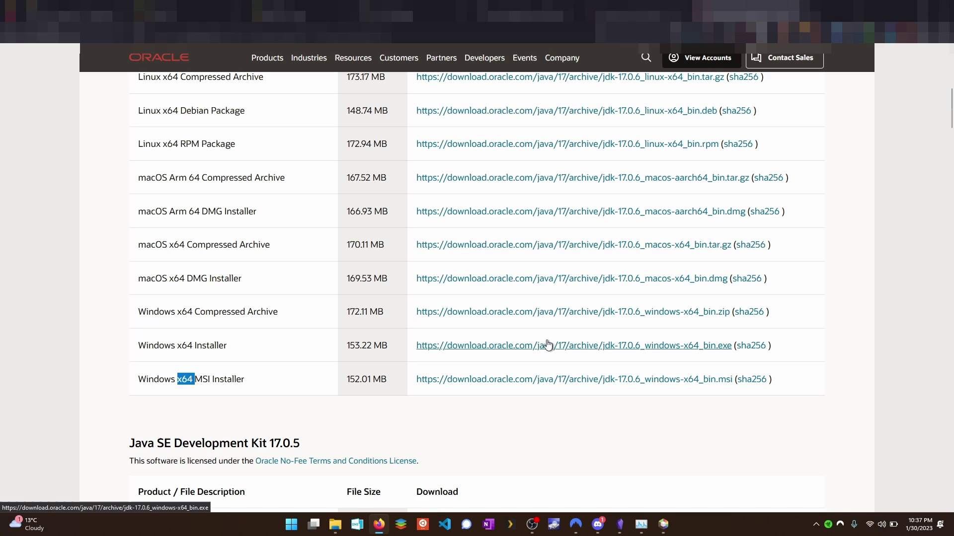
left_click(515, 347)
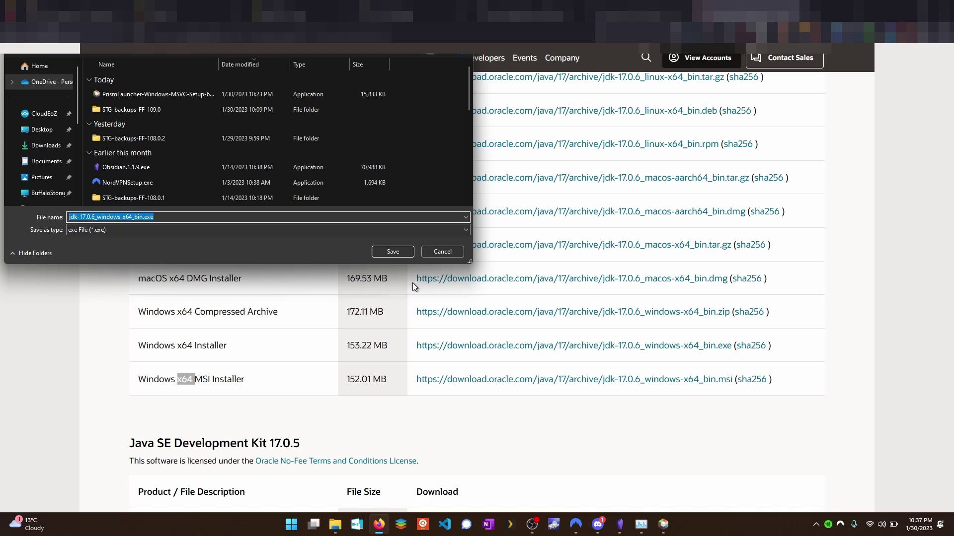
left_click(392, 251)
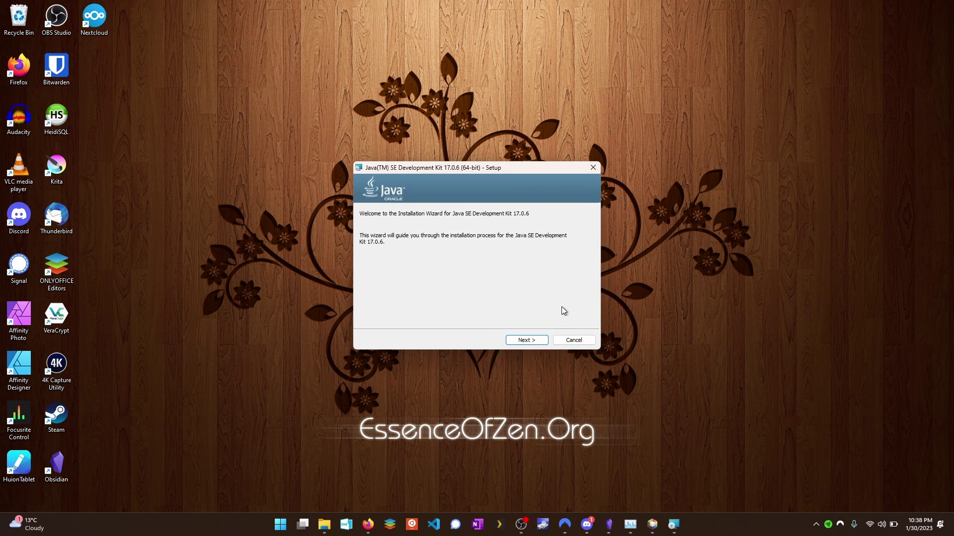
Install Java SE Development Kit 17.0.6 (64-bit) to C:\Program Files\Java\jdk-17\ and close the finished setup wizard.
left_click(540, 341)
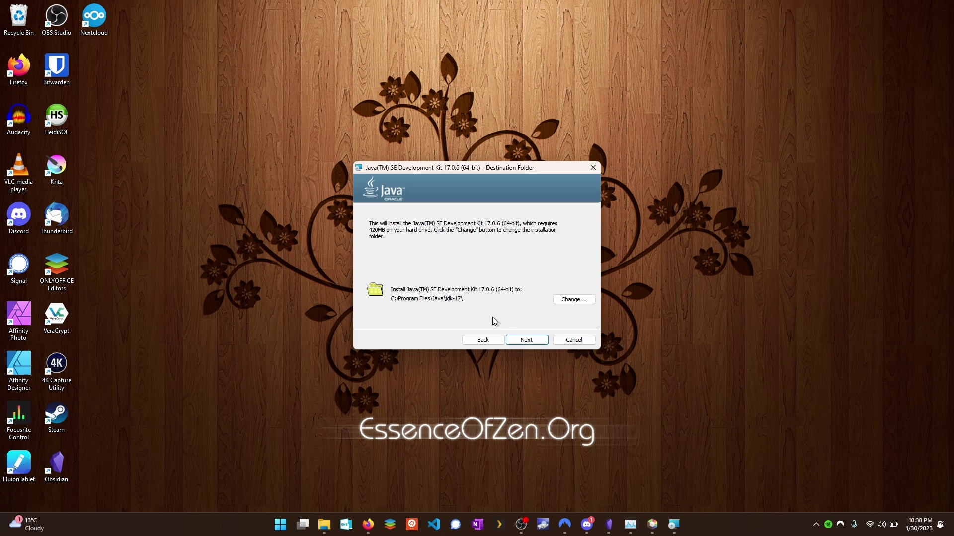
left_click(522, 342)
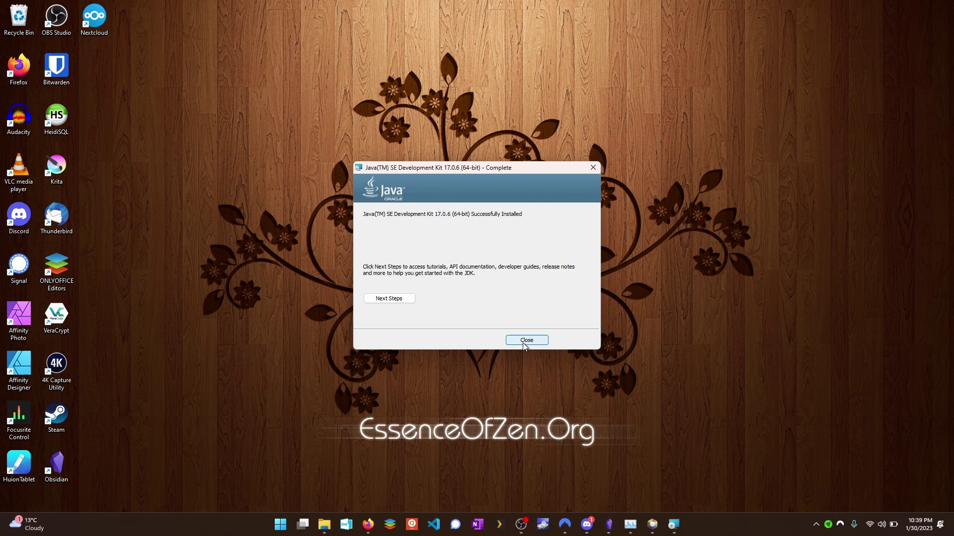
left_click(525, 341)
Switch to Prism Launcher and examine the Java installation override in the FTB Presents Direwolf20 1.18 instance's own settings.
left_click(661, 522)
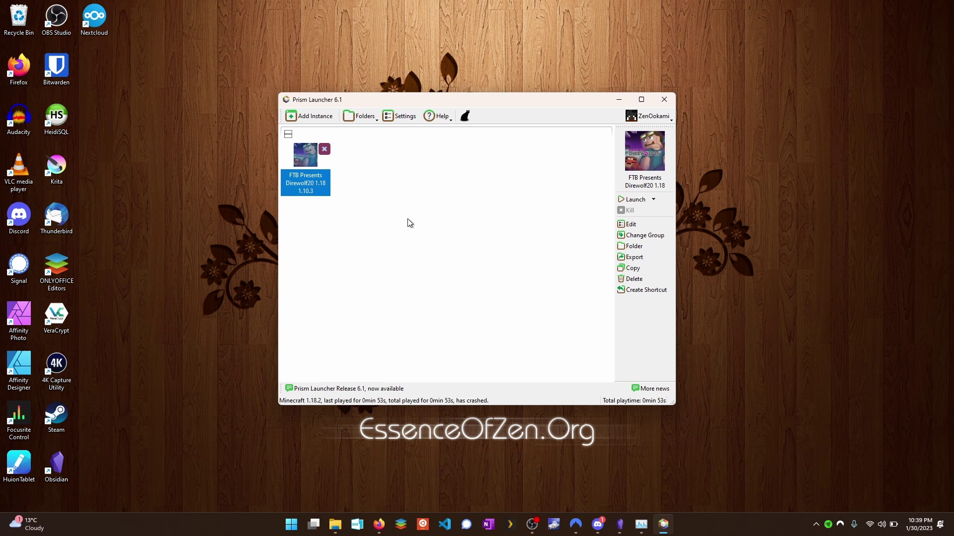
right_click(301, 155)
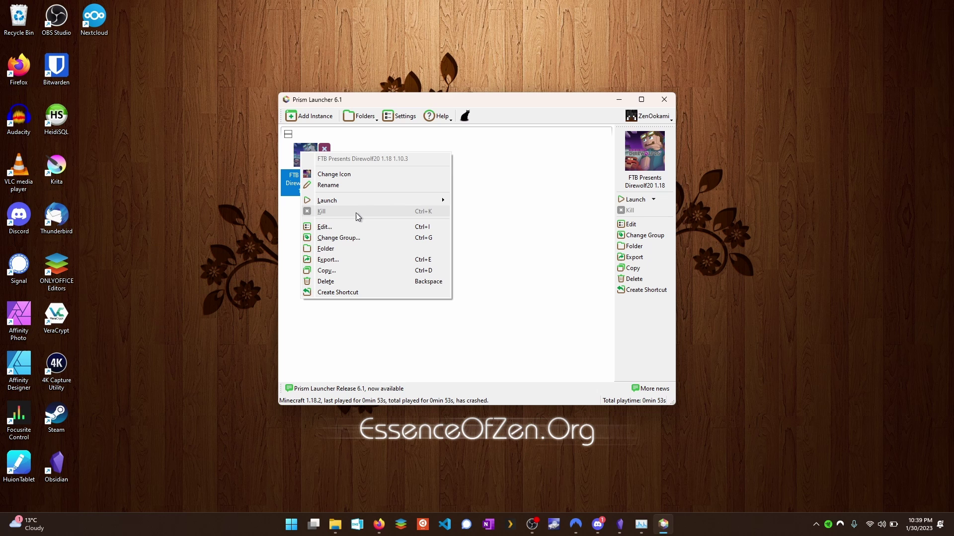
left_click(362, 226)
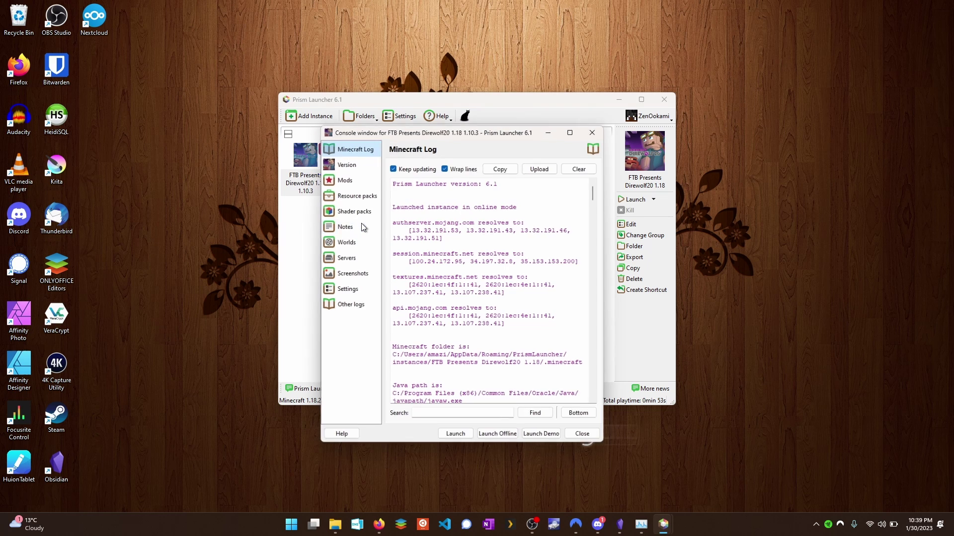
left_click(360, 291)
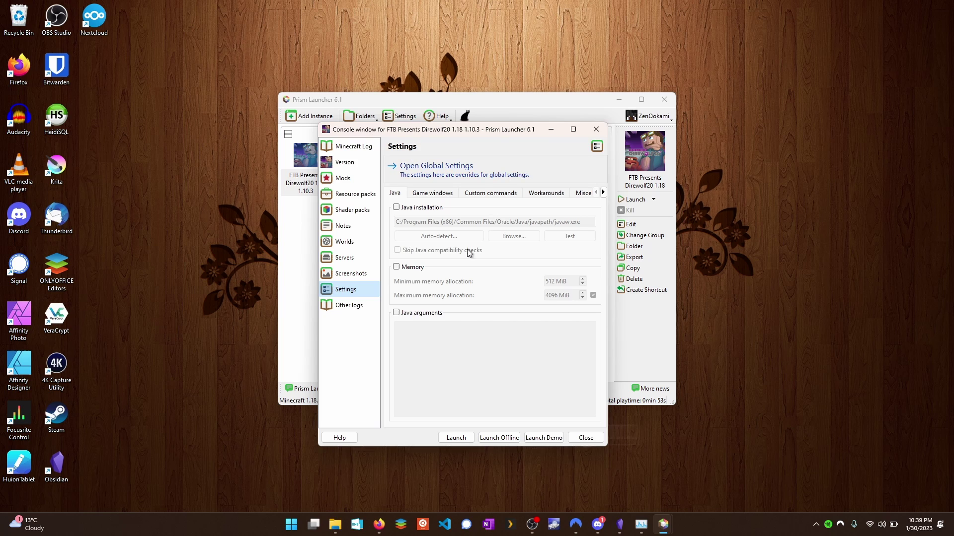
left_click(406, 209)
left_click(406, 209)
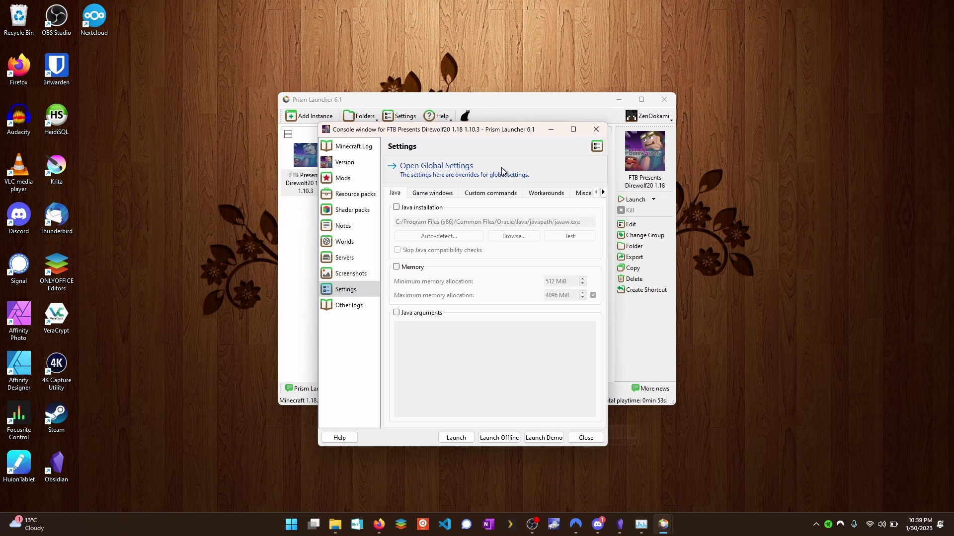
left_click(596, 129)
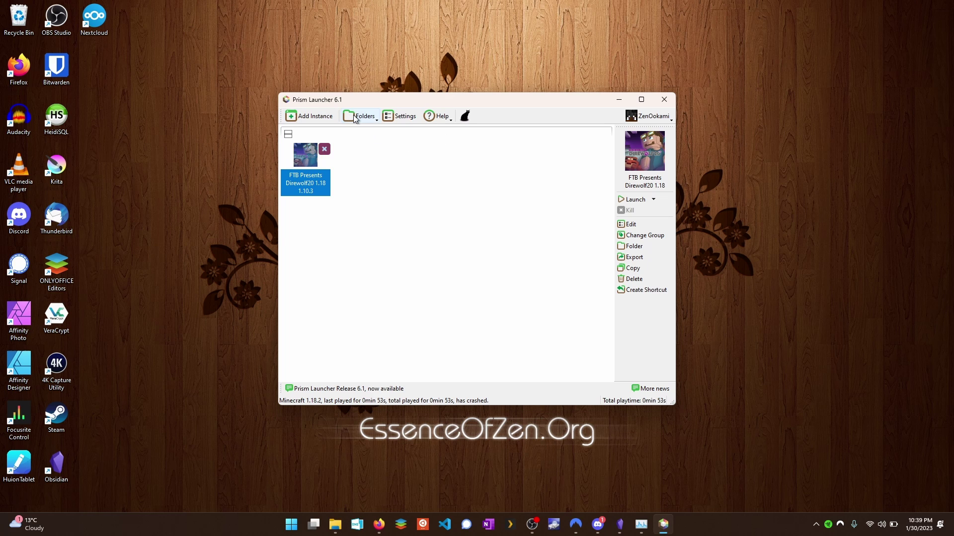
In the global Java settings, refresh the detected Java versions and set the runtime to 17.0.6 from the jdk-17 folder.
left_click(392, 116)
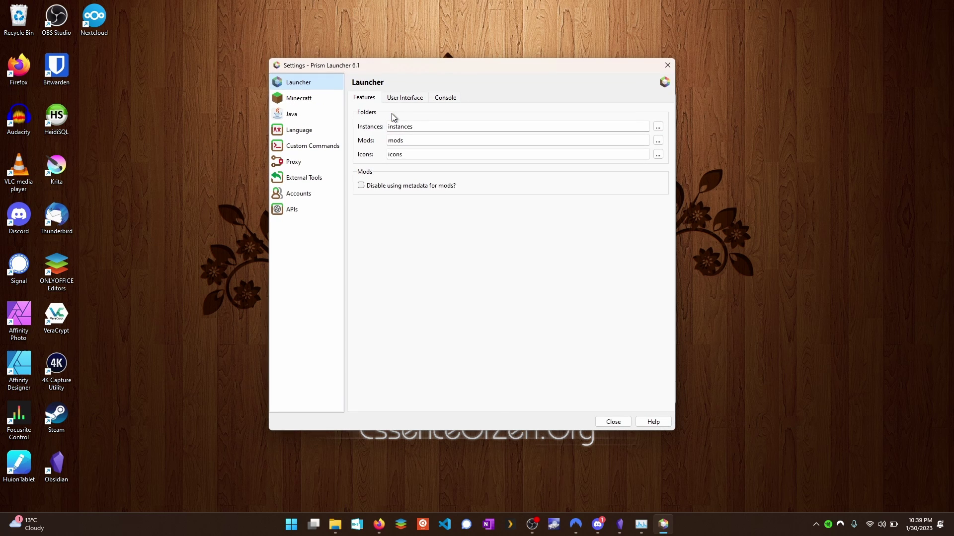
left_click(333, 119)
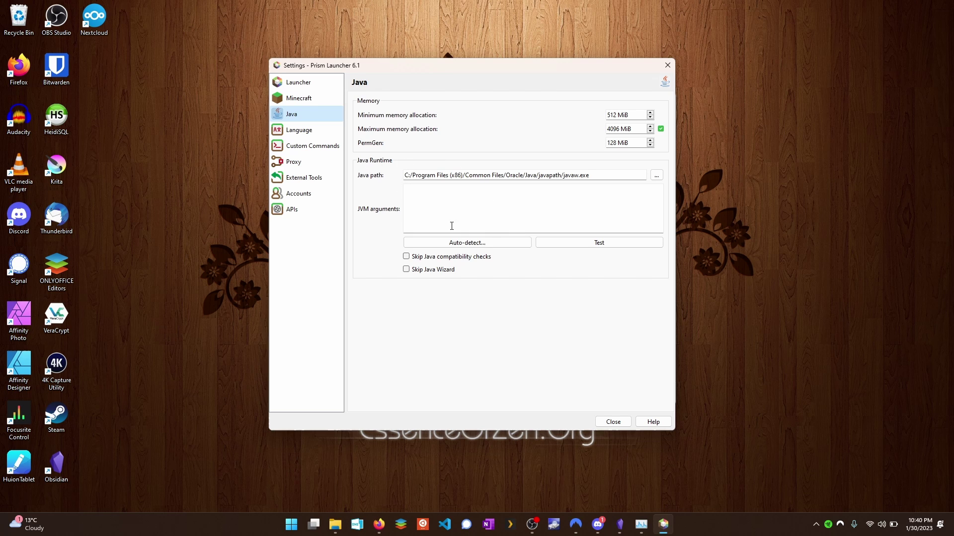
left_click(472, 242)
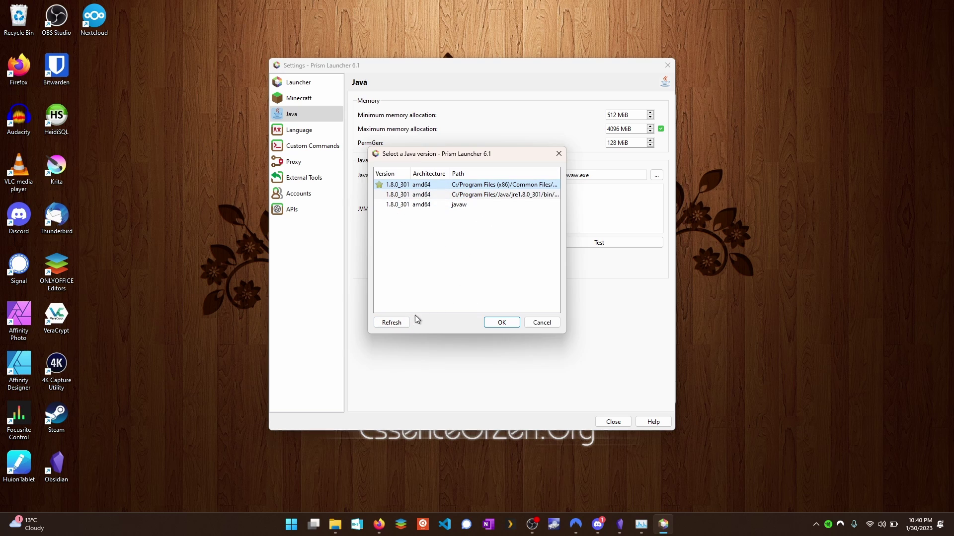
left_click(402, 323)
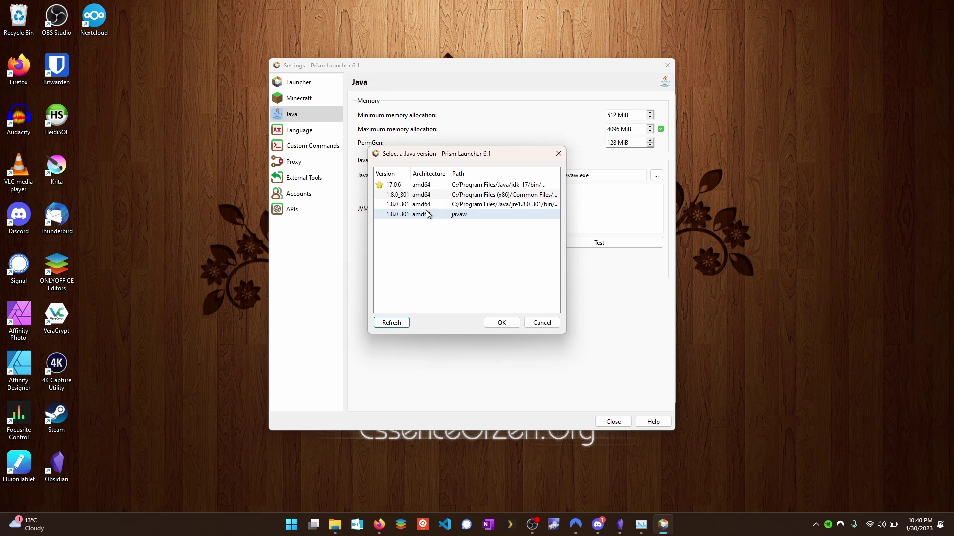
left_click(393, 186)
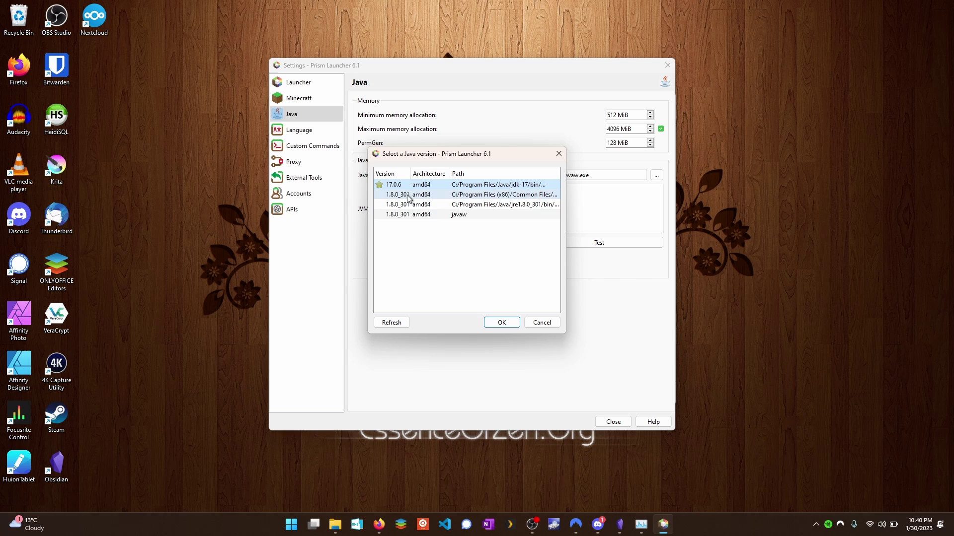
left_click(502, 324)
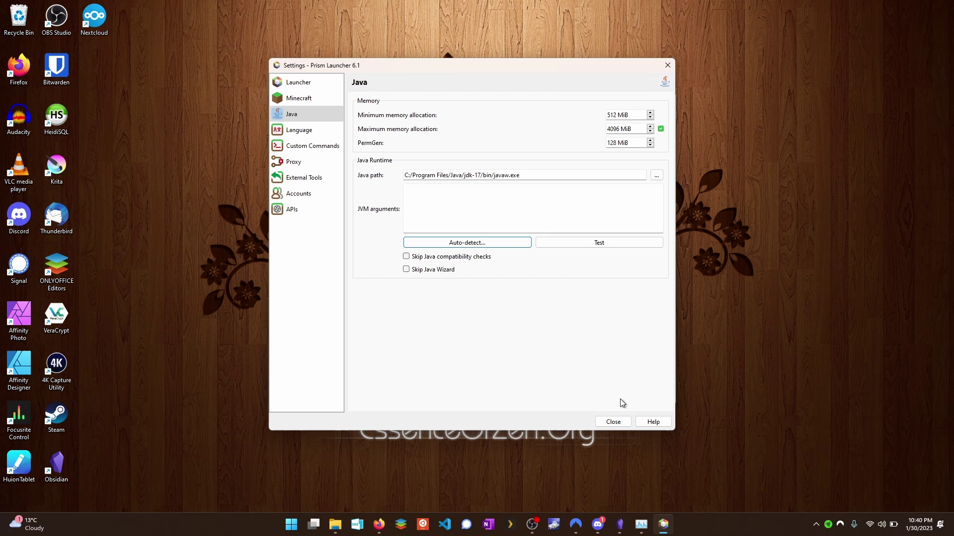
left_click(613, 424)
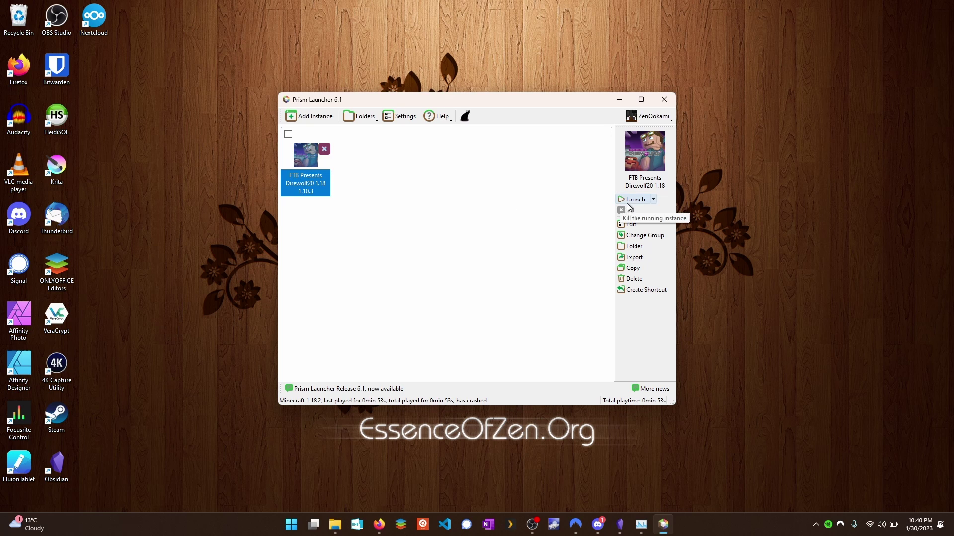
Launch the FTB Presents Direwolf20 1.18 instance, back out of the world creation and multiplayer screens, and close the game.
left_click(651, 200)
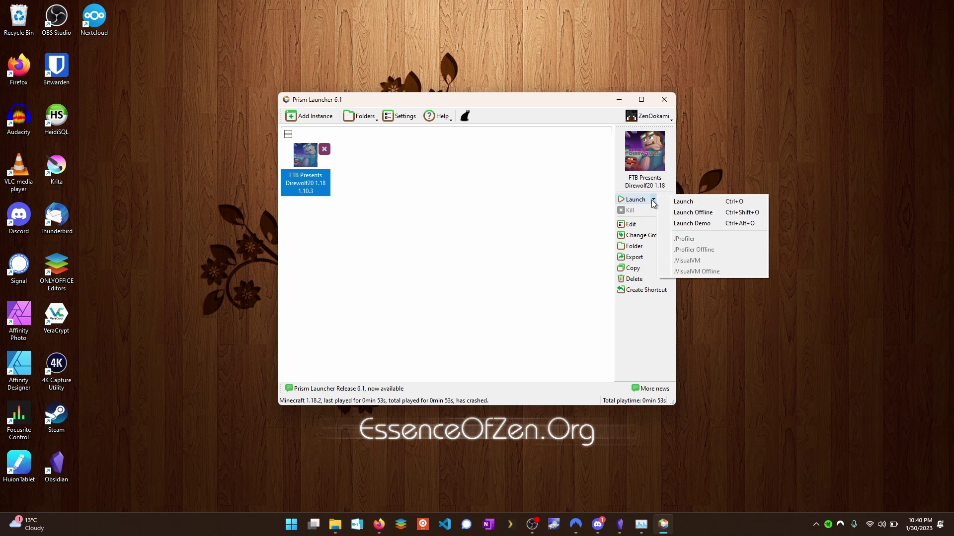
left_click(684, 203)
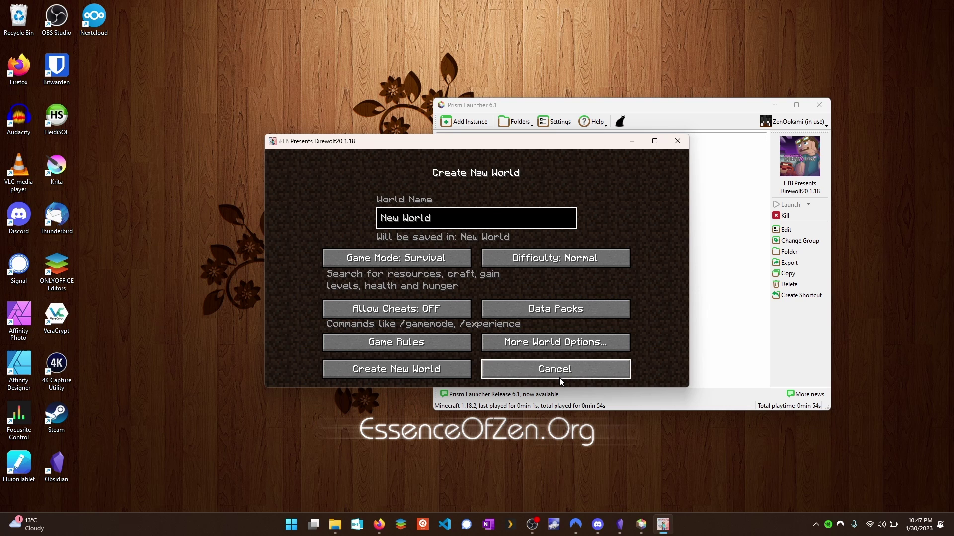
left_click(559, 377)
left_click(563, 276)
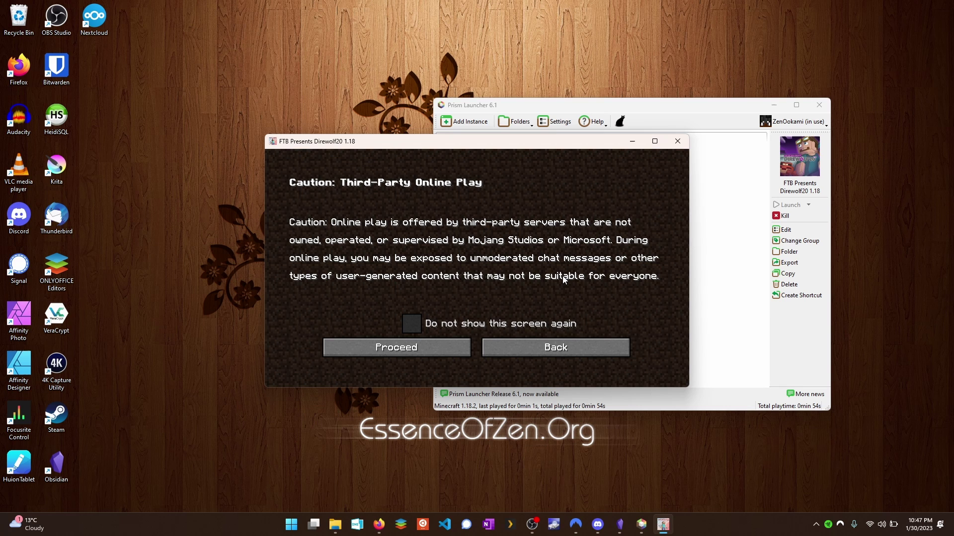
left_click(476, 322)
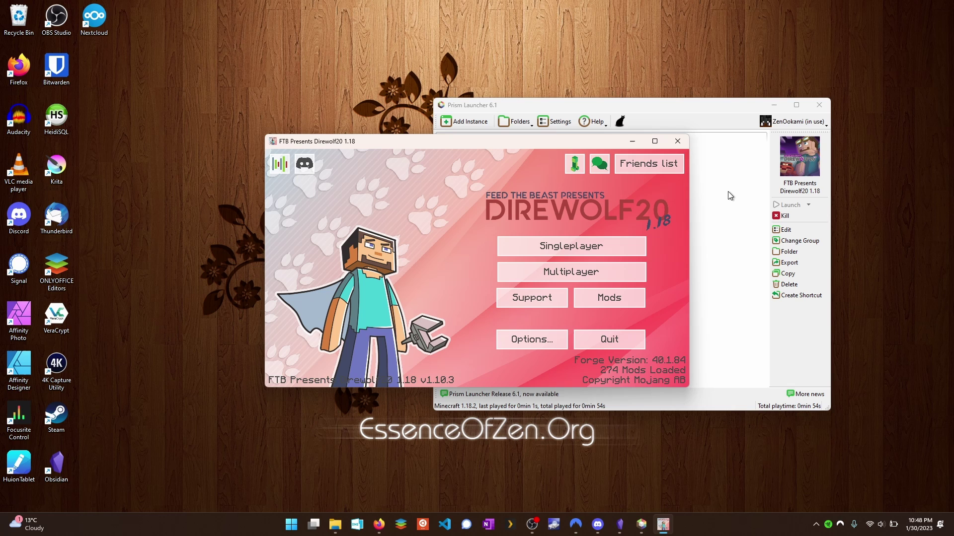
left_click(681, 141)
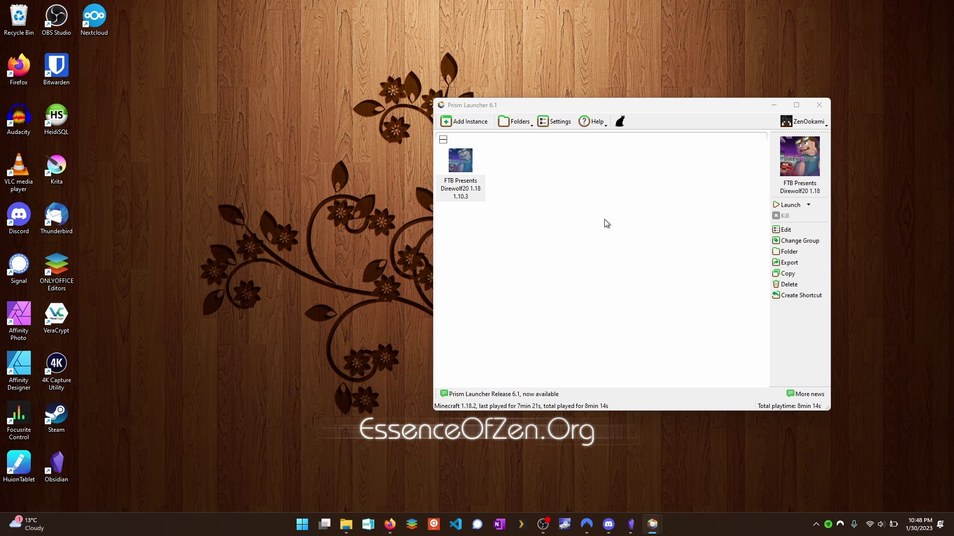
Open the global Java settings and select the maximum memory allocation value for editing.
left_click(553, 122)
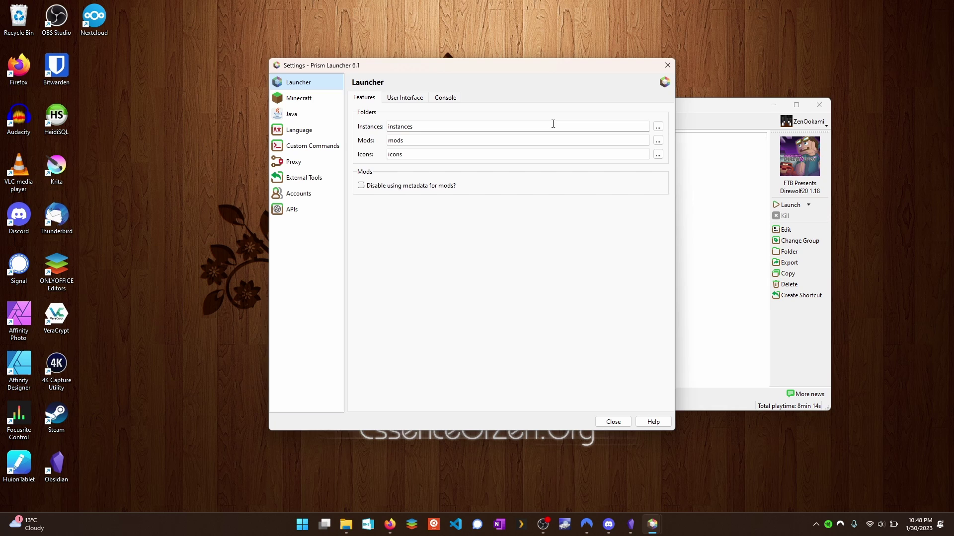
left_click(300, 112)
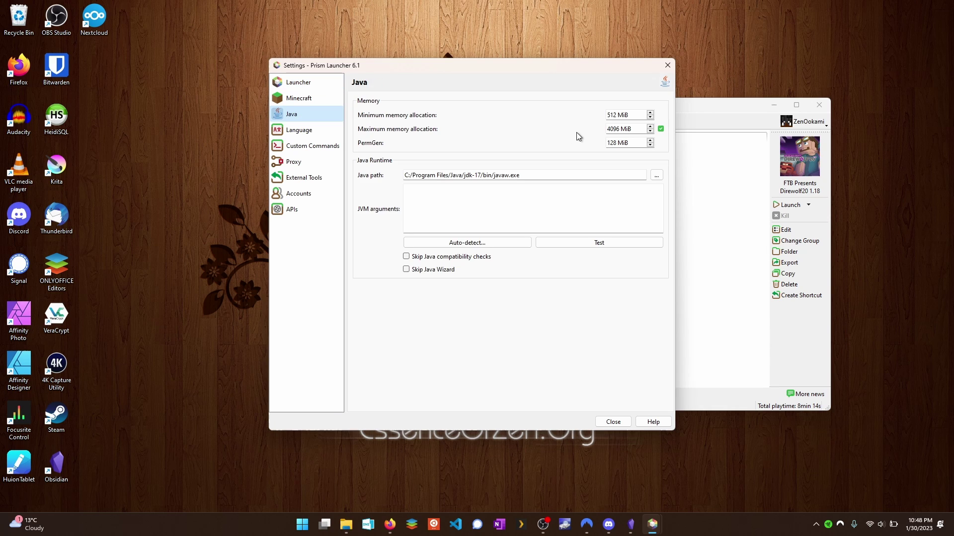
double_click(610, 131)
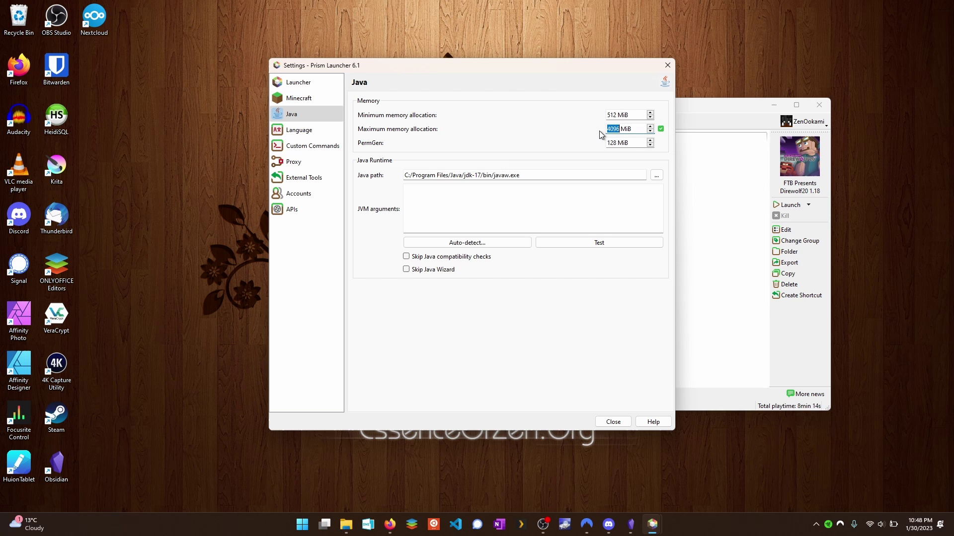
Open Calculator beside the launcher's settings window and compute 4096 ÷ 4, followed by multiplying the result by 8.
key("super")
type("calc")
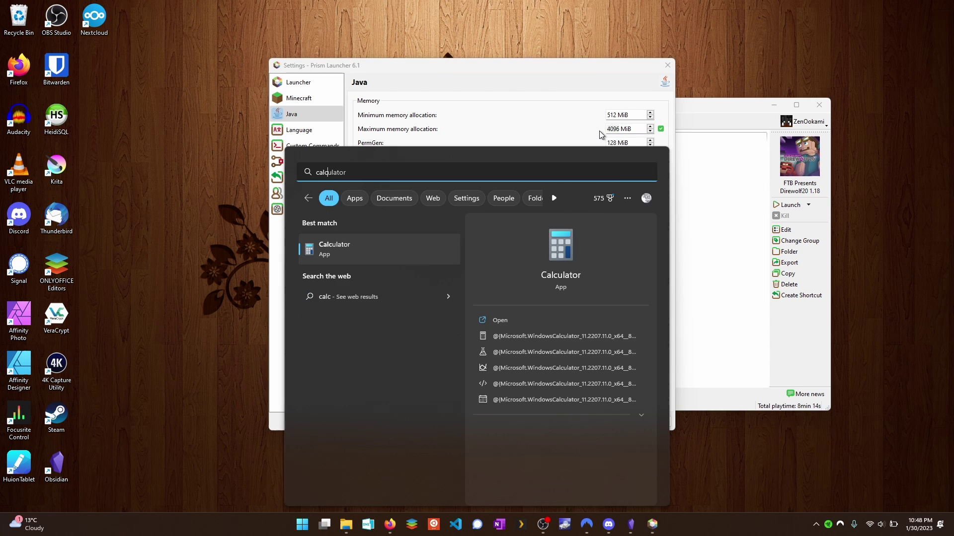
key("Return")
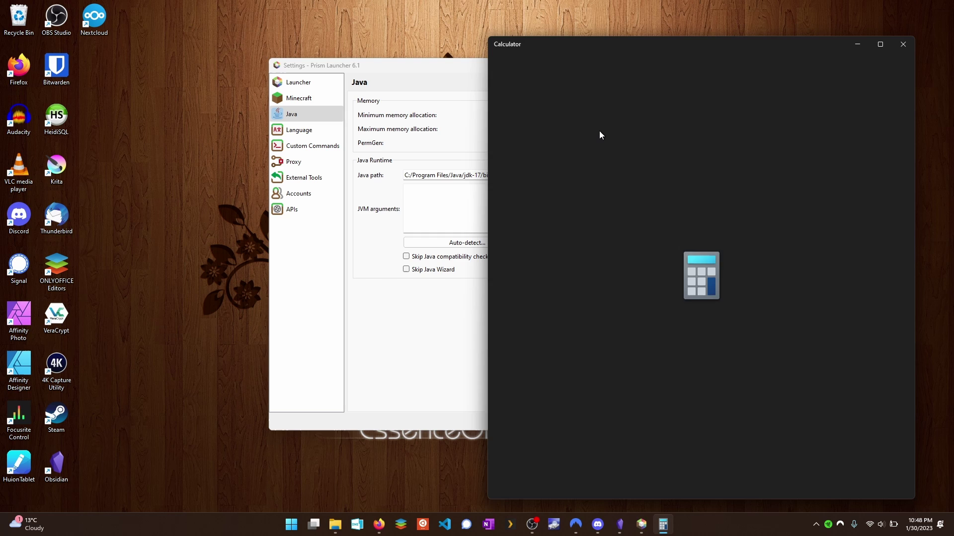
left_click_drag(440, 66, 234, 87)
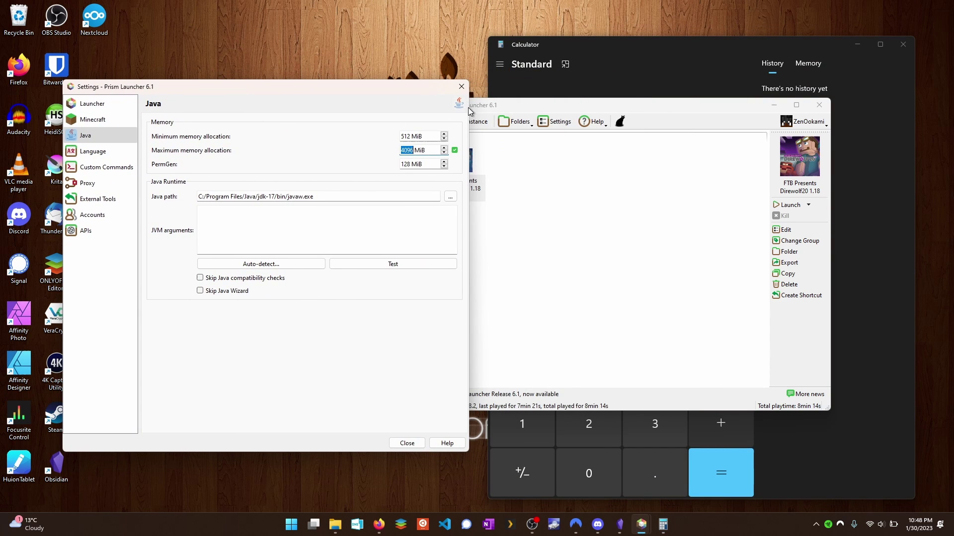
left_click(616, 67)
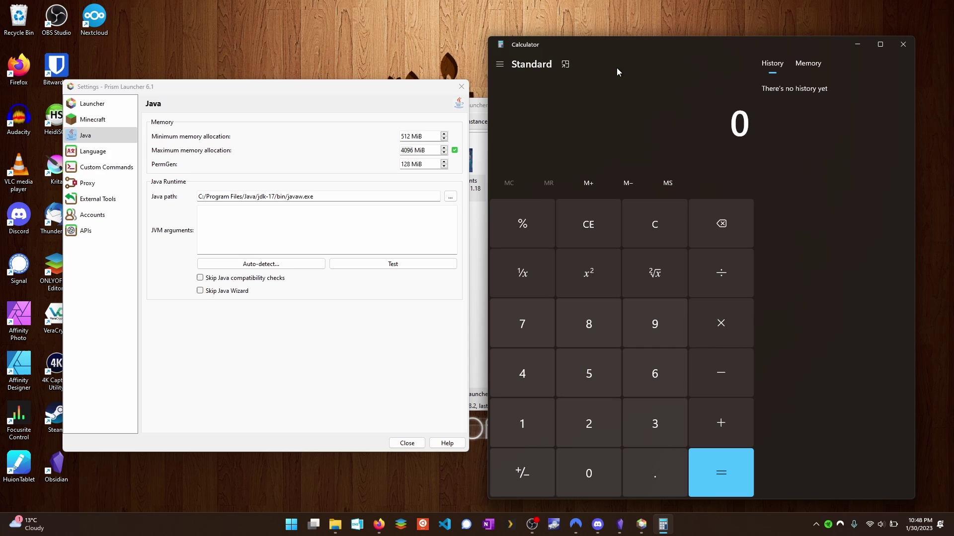
type("409")
type("6/4")
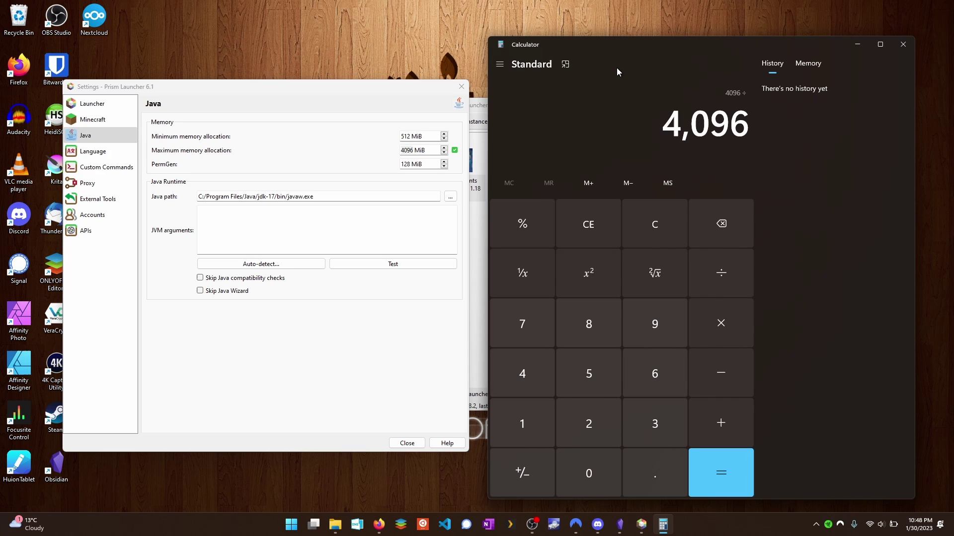
key("Return")
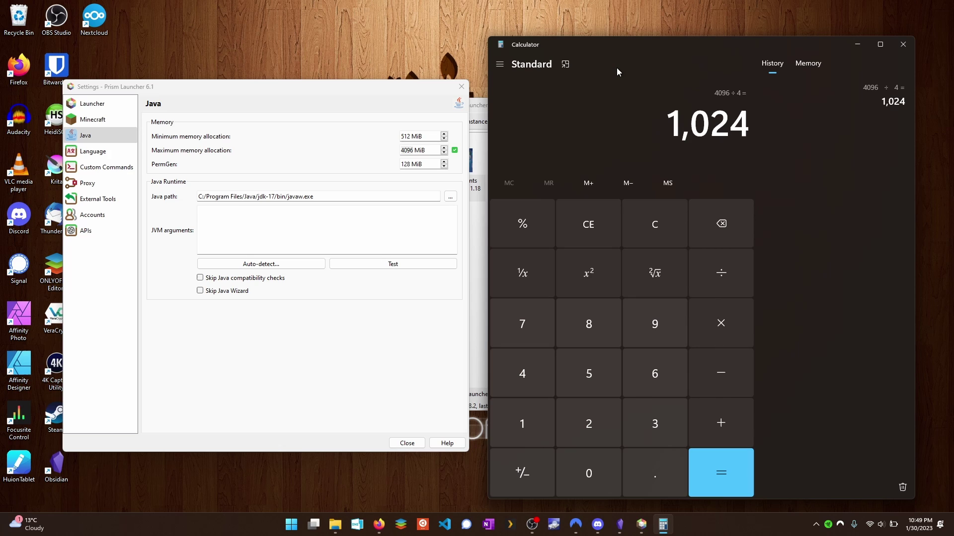
key("asterisk")
type("8")
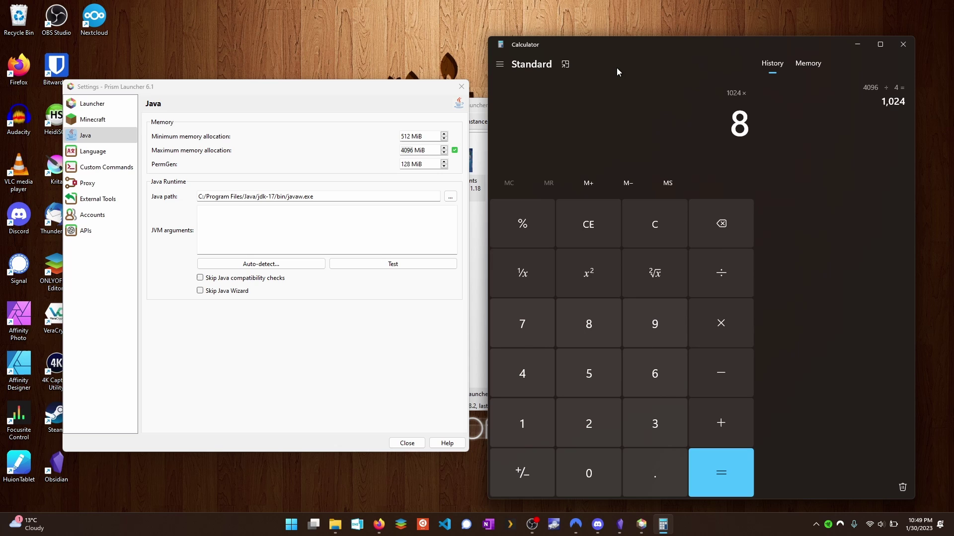
key("Return")
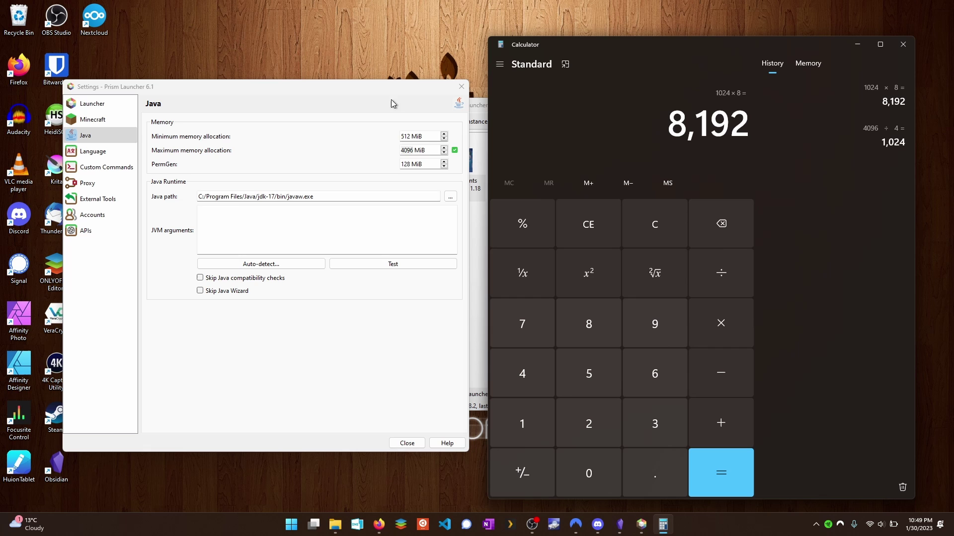
Set Prism Launcher's maximum memory allocation to 8192 MiB and close the global settings.
double_click(408, 151)
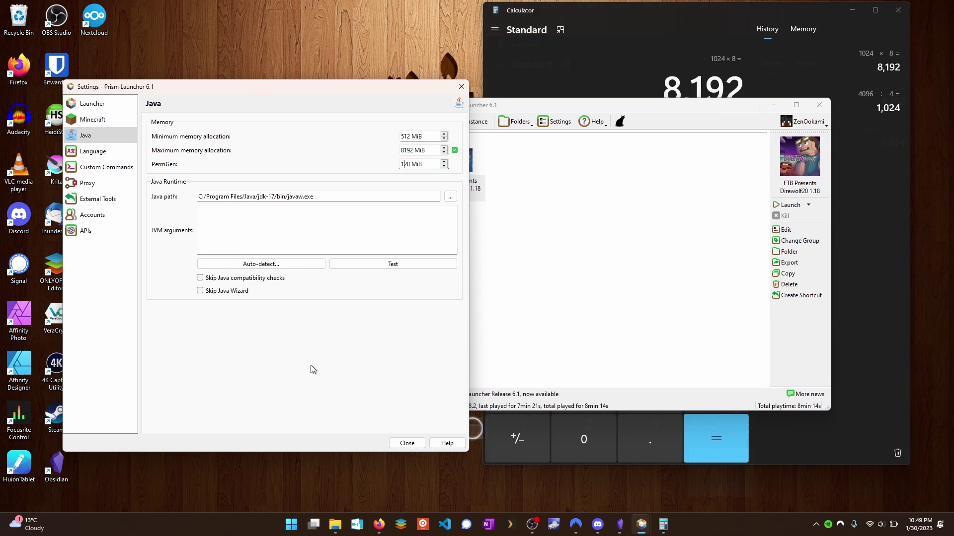
left_click(403, 443)
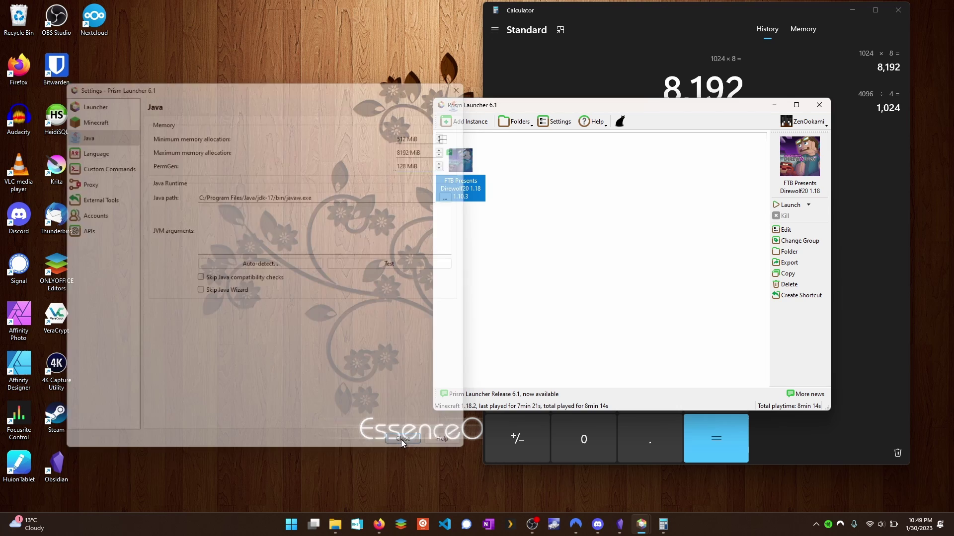